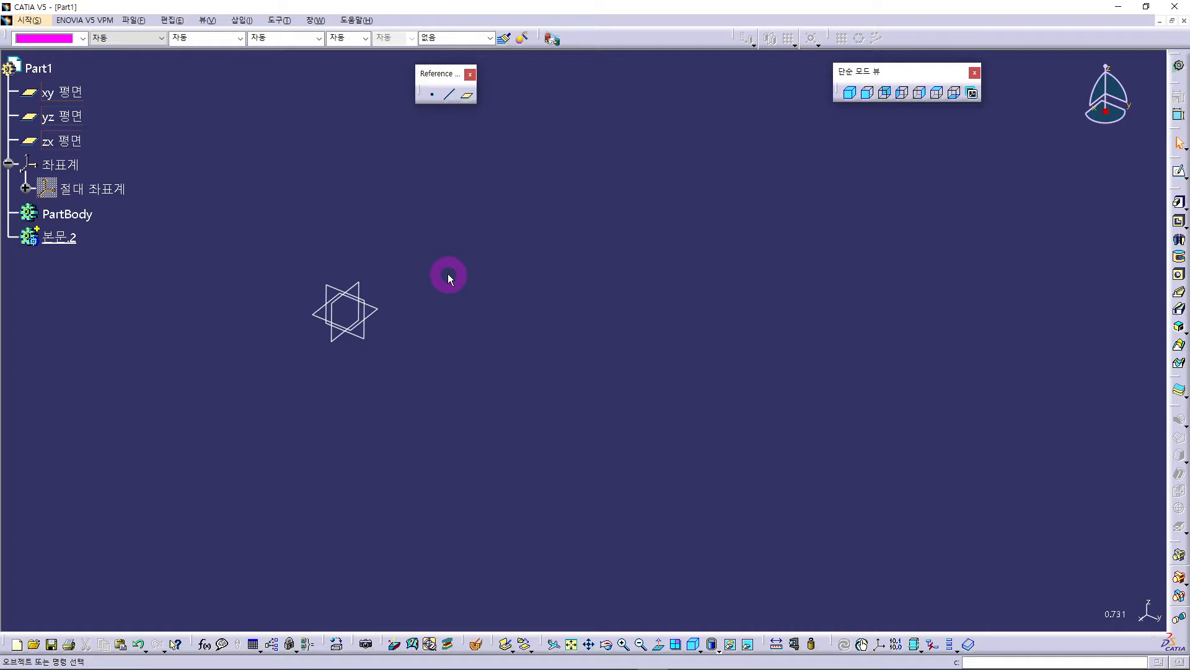
Create a coordinate-type reference point at the origin with X, Y and Z all 0 mm
left_click(425, 100)
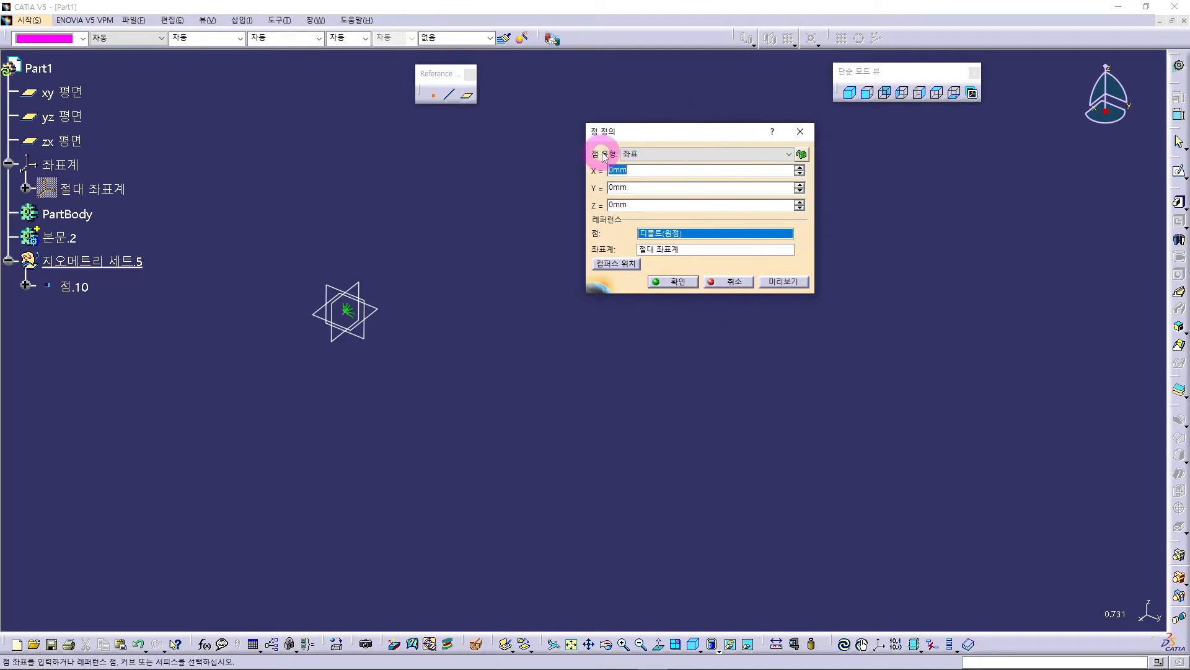
left_click(652, 155)
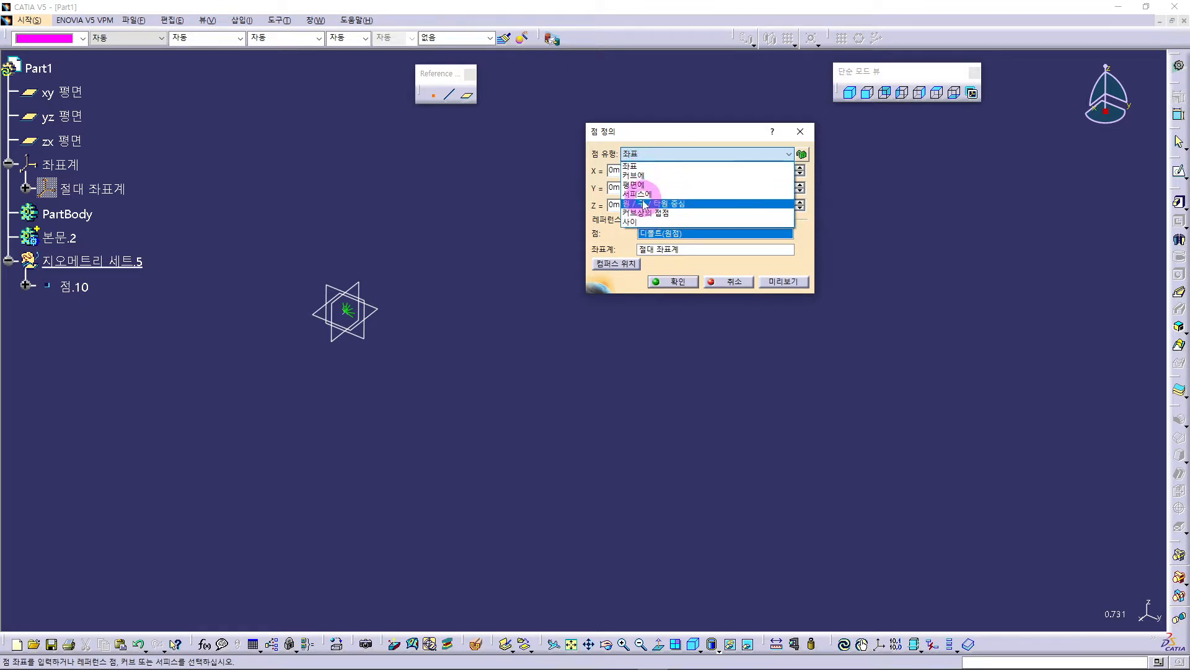
left_click(645, 168)
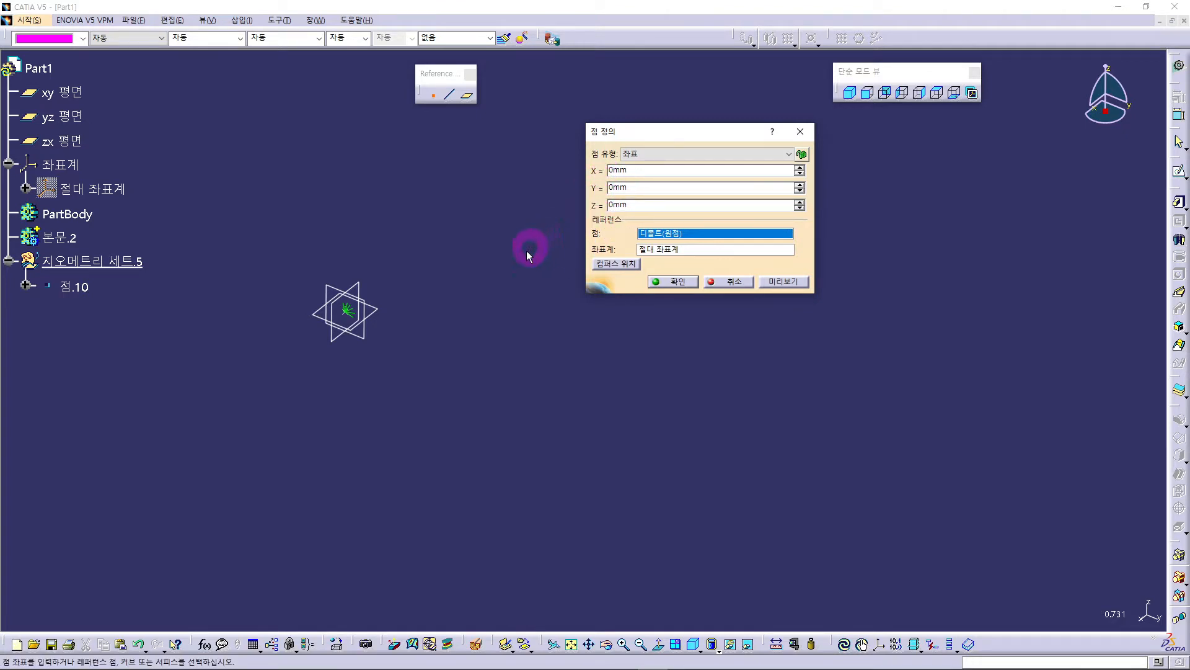
left_click(678, 282)
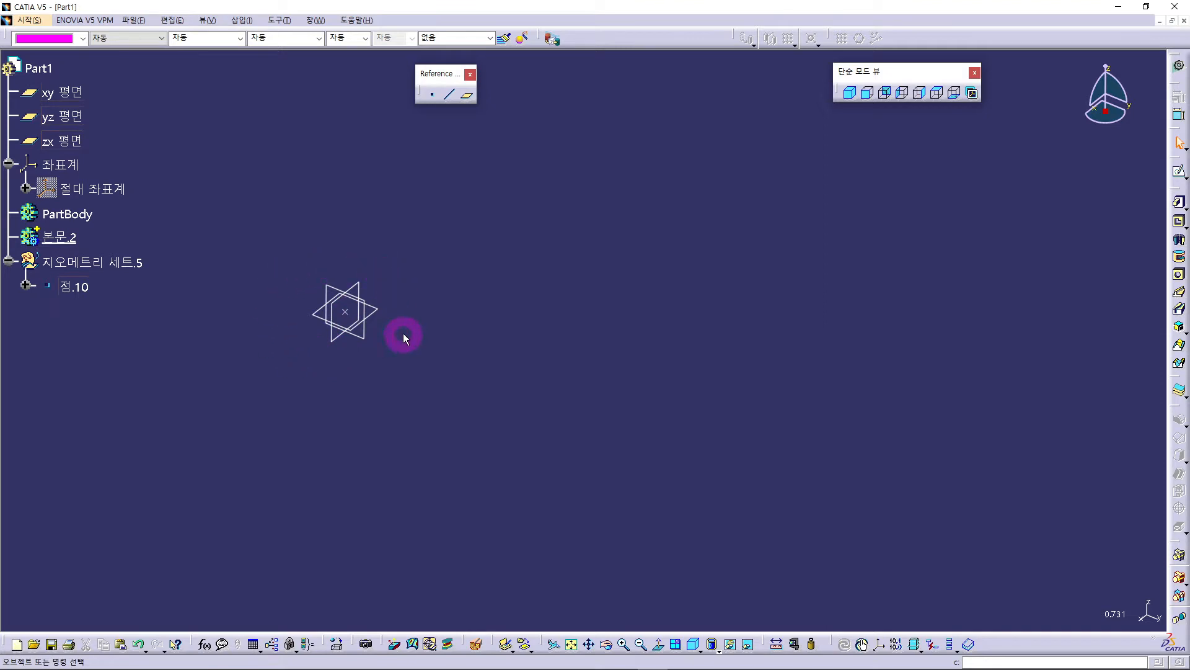
Create a second coordinate point at X 100 mm, Y 50 mm, Z 20 mm from the origin
left_click(433, 95)
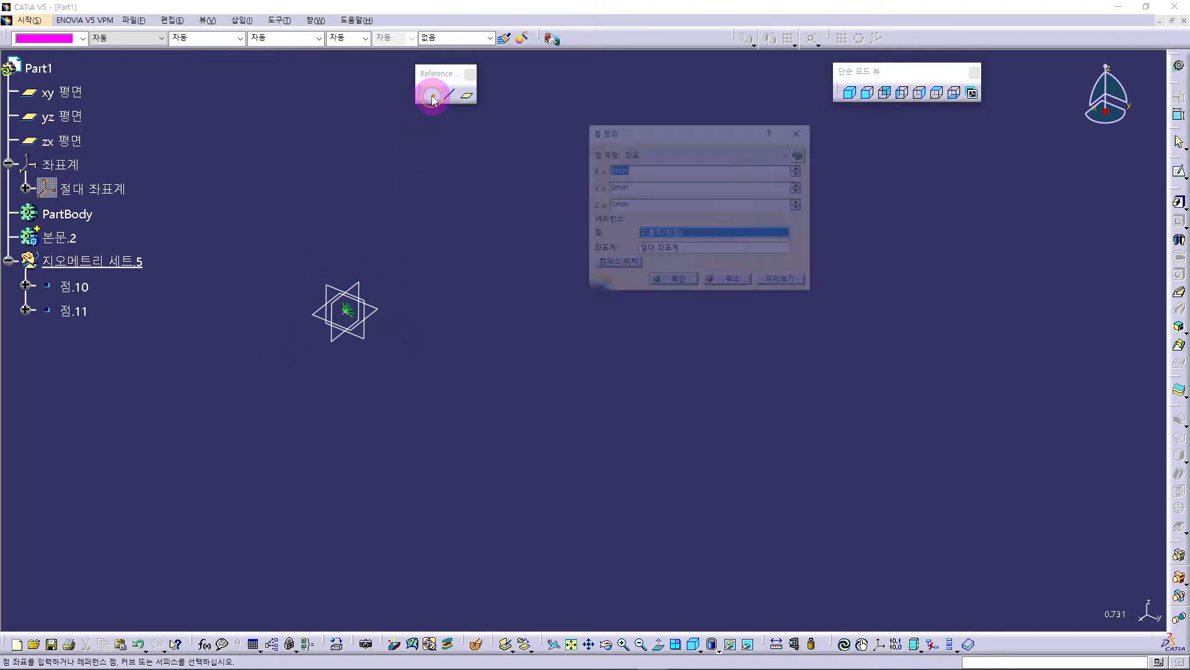
left_click(647, 190)
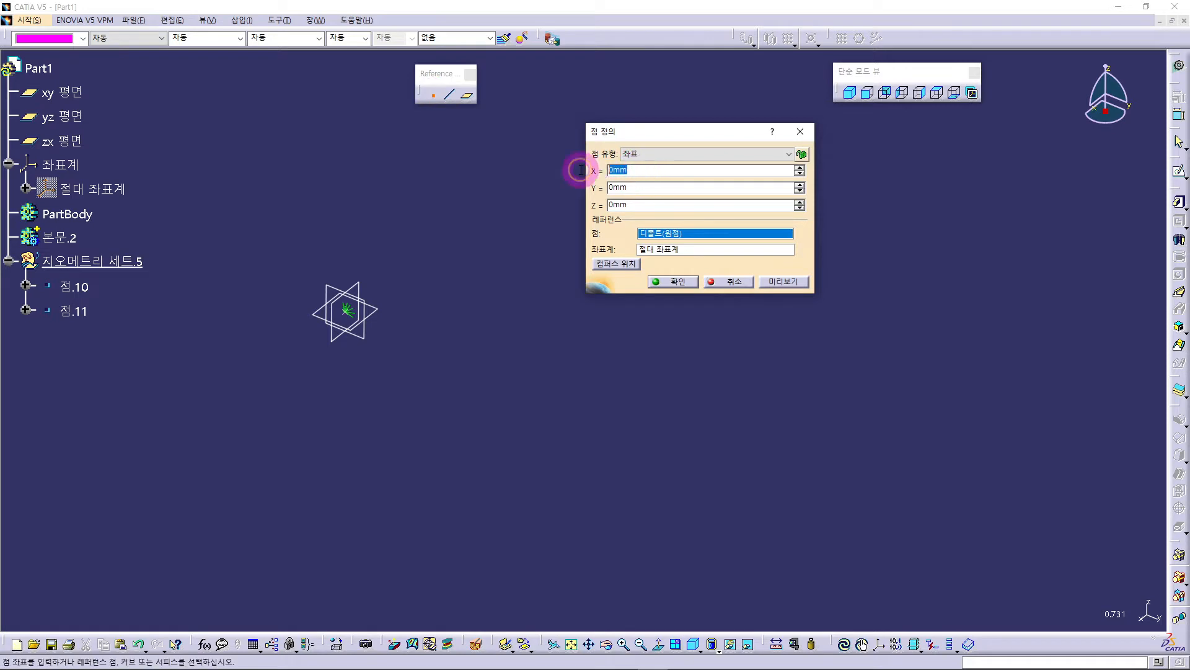
type("100")
left_click(646, 189)
type("50")
left_click(789, 282)
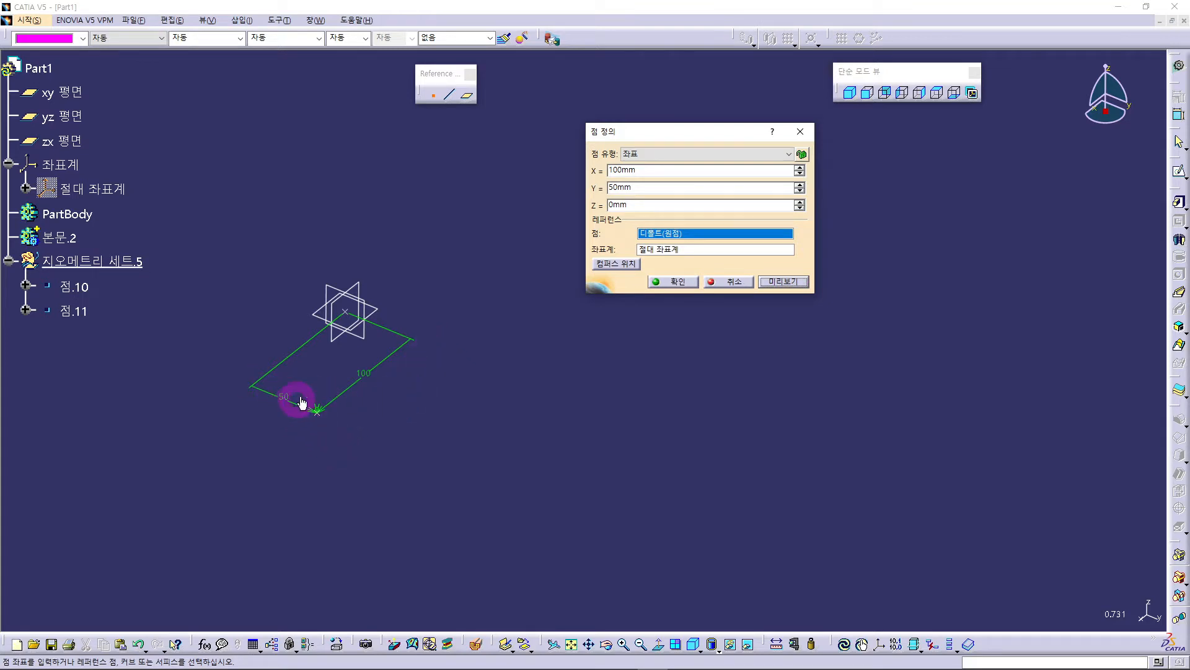
left_click_drag(598, 208, 636, 204)
type("20")
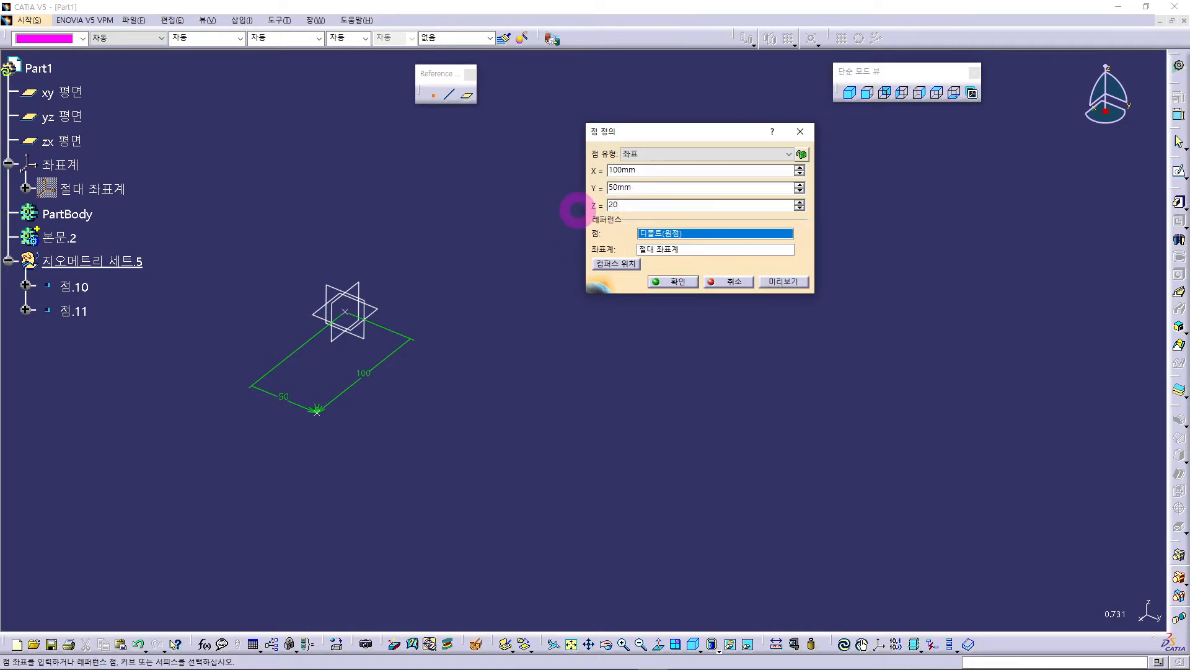
left_click(786, 281)
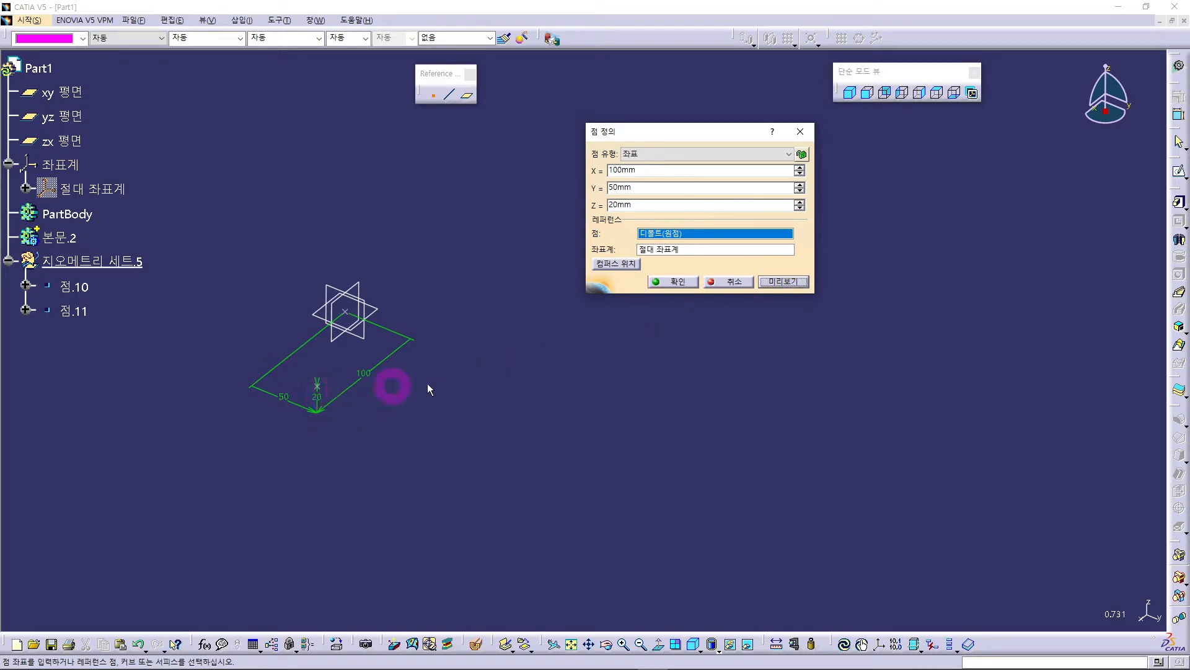
left_click(675, 281)
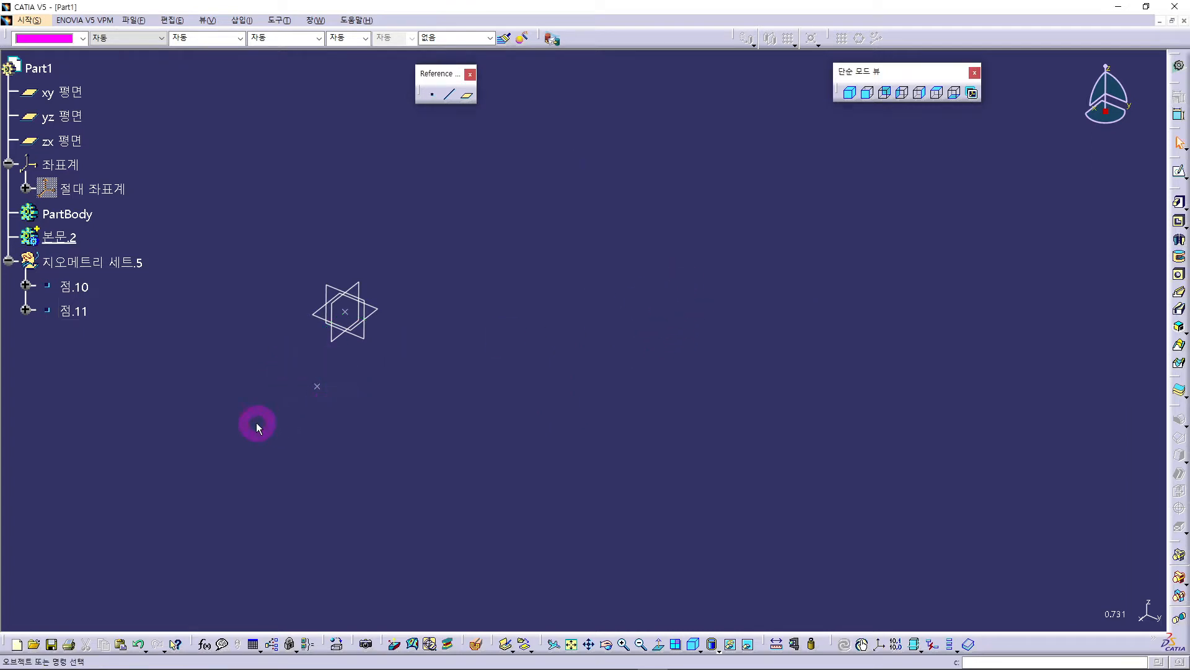
Create a third coordinate point at X -100 mm, Y 50 mm, Z 20 mm
left_click(432, 94)
left_click(654, 171)
key("Home")
type("-")
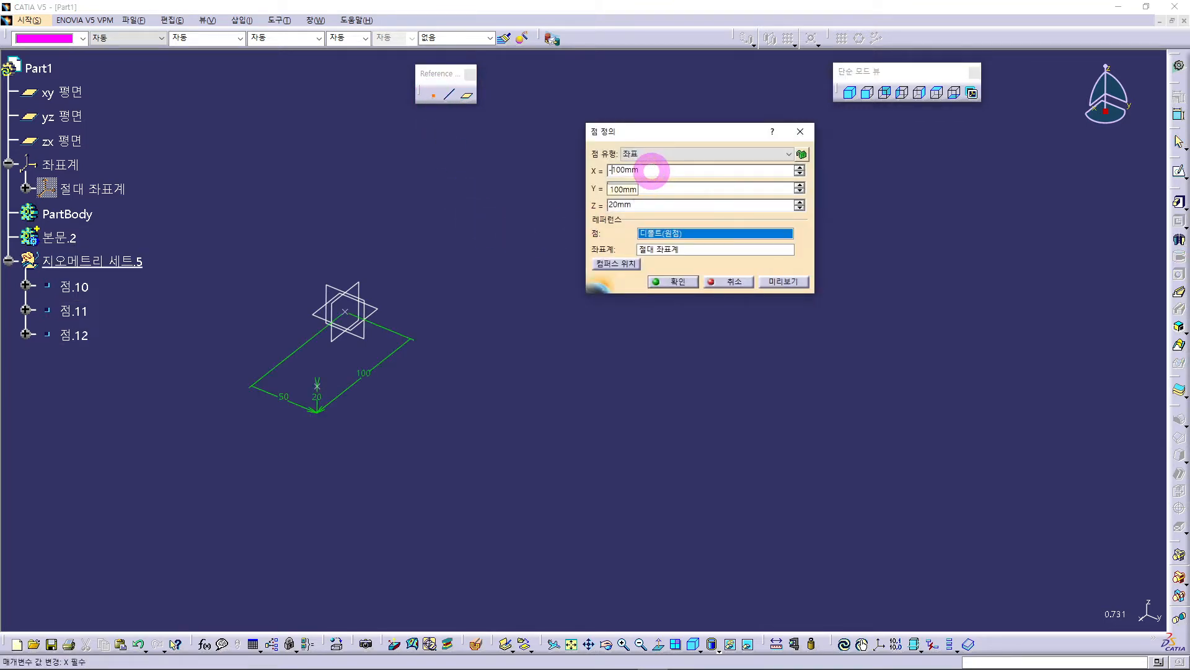
left_click(787, 282)
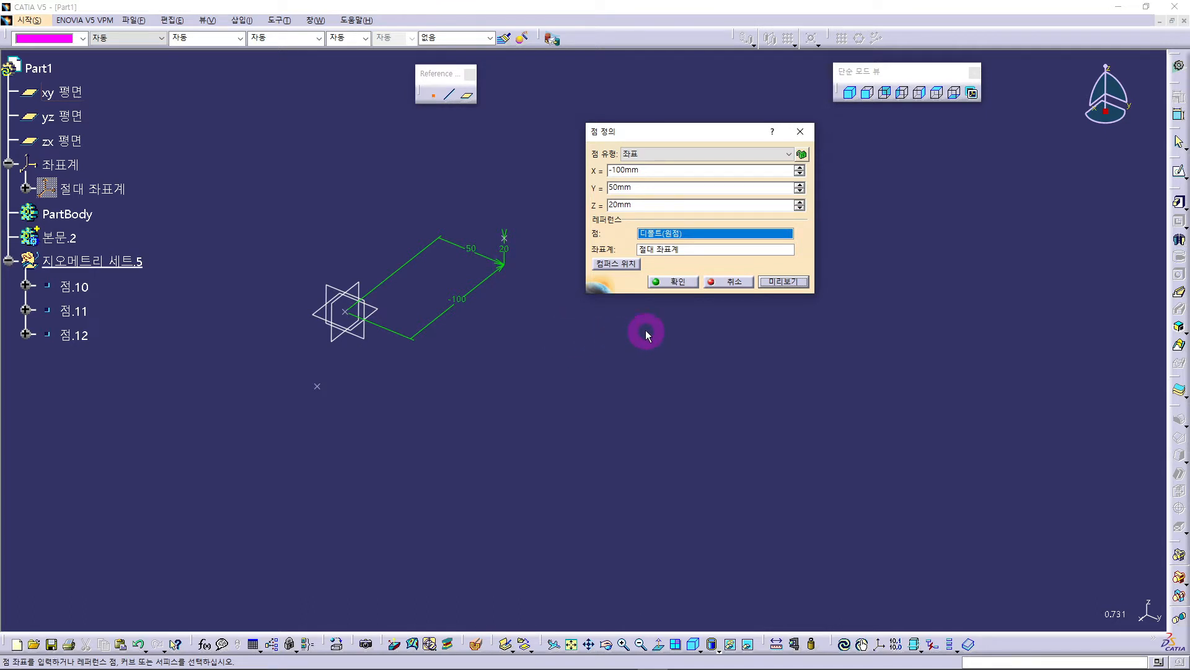
left_click(676, 284)
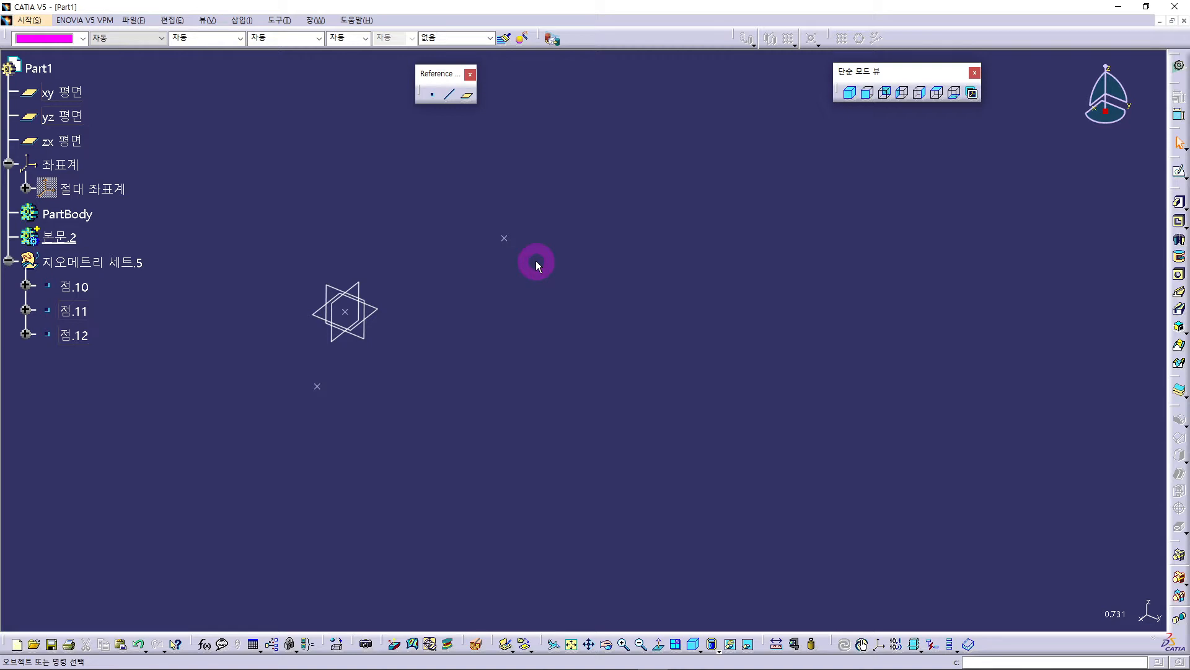
Create a reference plane parallel to the yz plane through the point at X 100 mm, Y 50 mm, Z 20 mm
left_click(470, 98)
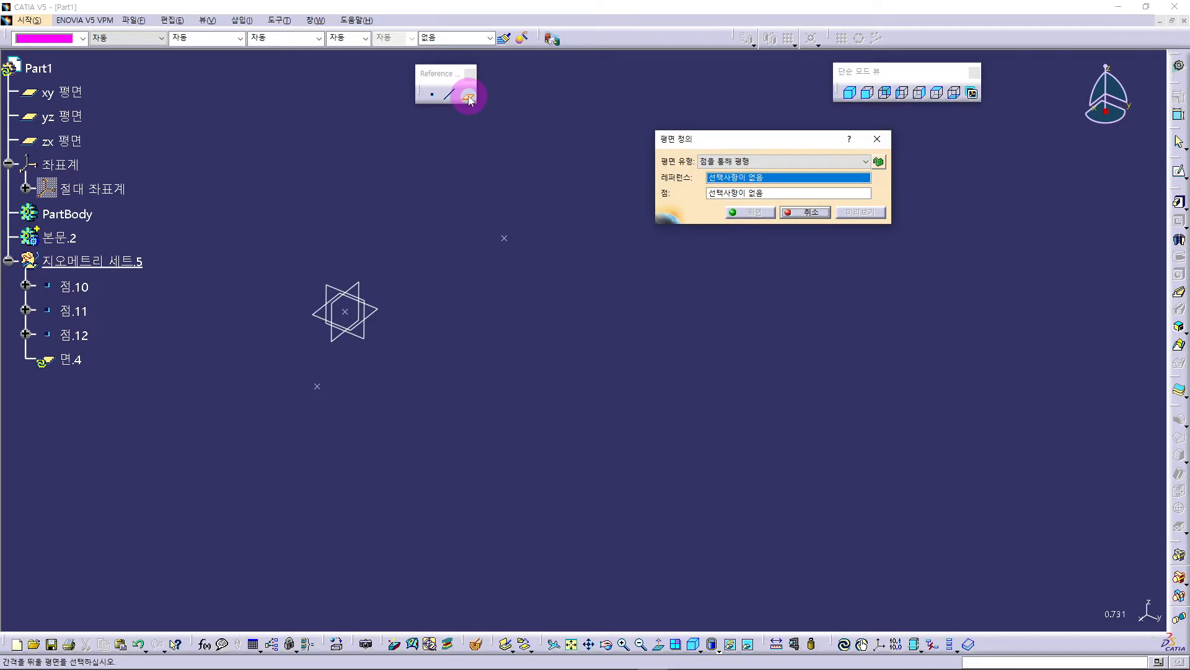
left_click(741, 161)
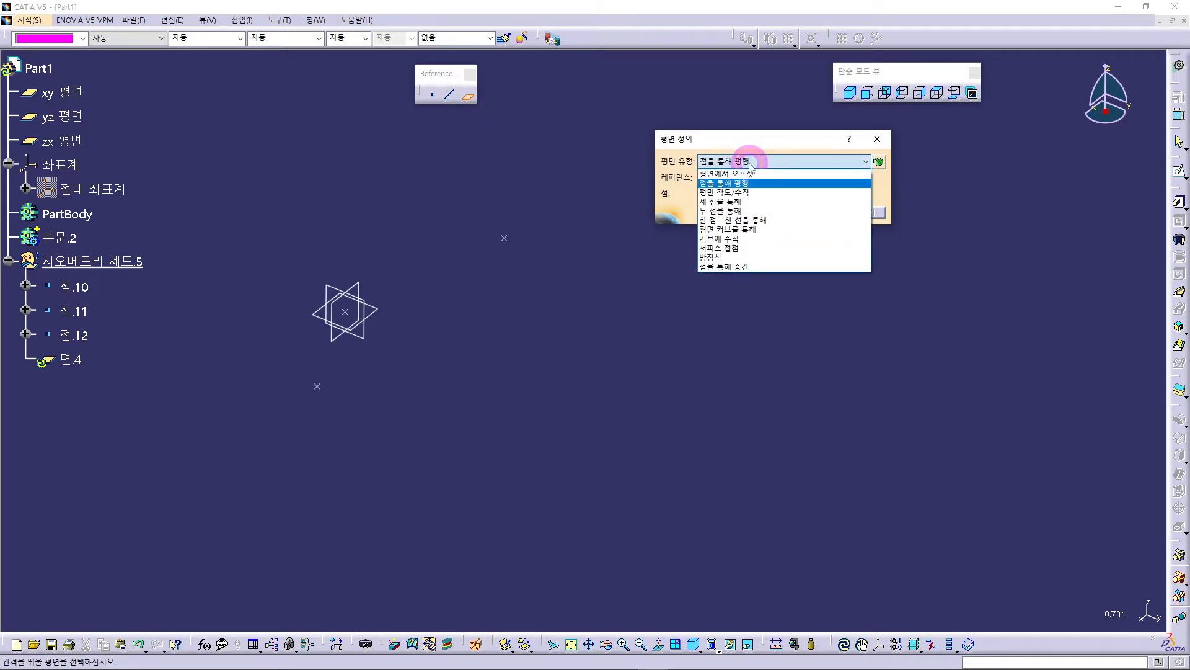
left_click(722, 182)
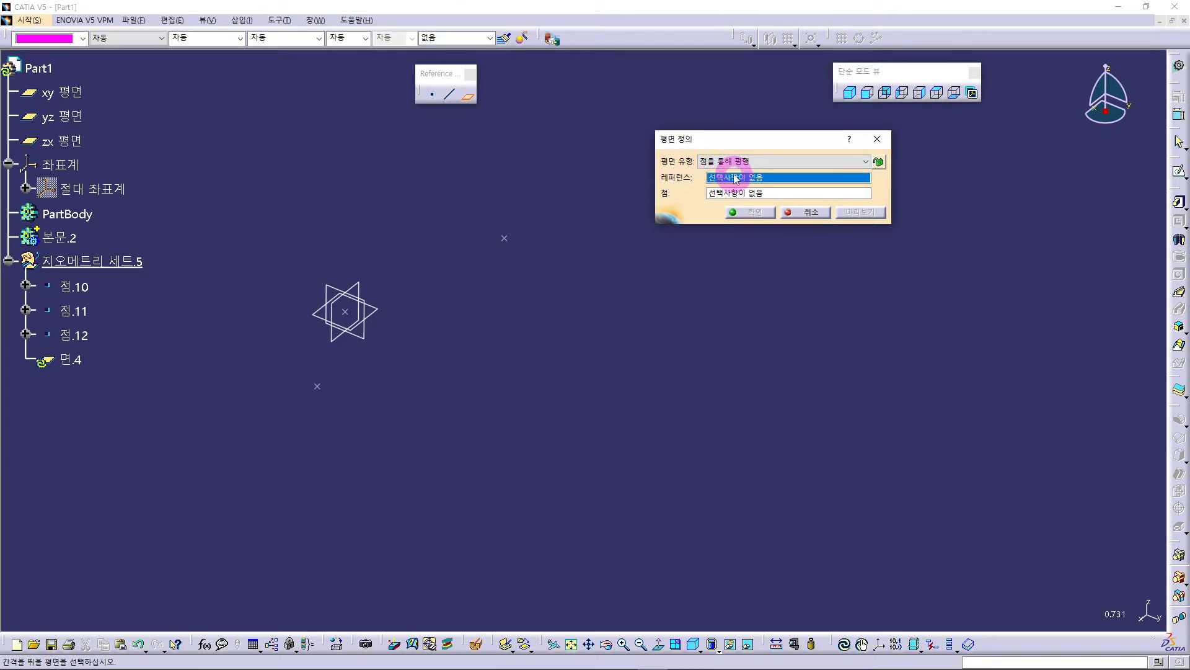
left_click(353, 336)
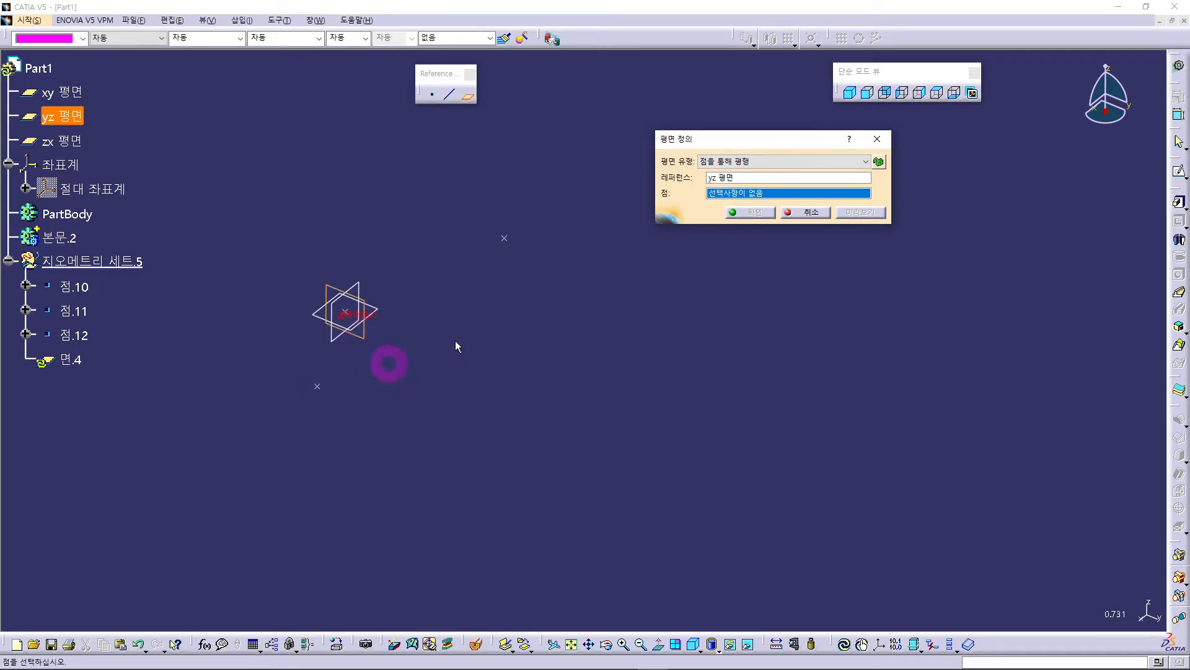
left_click(323, 389)
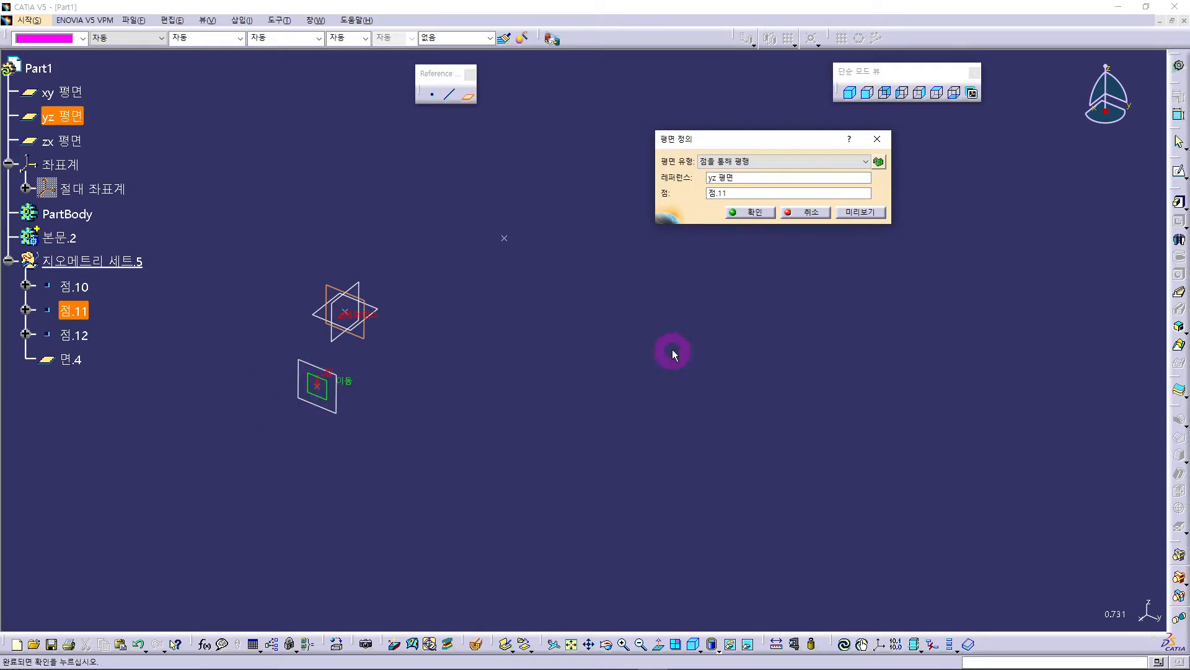
left_click(751, 212)
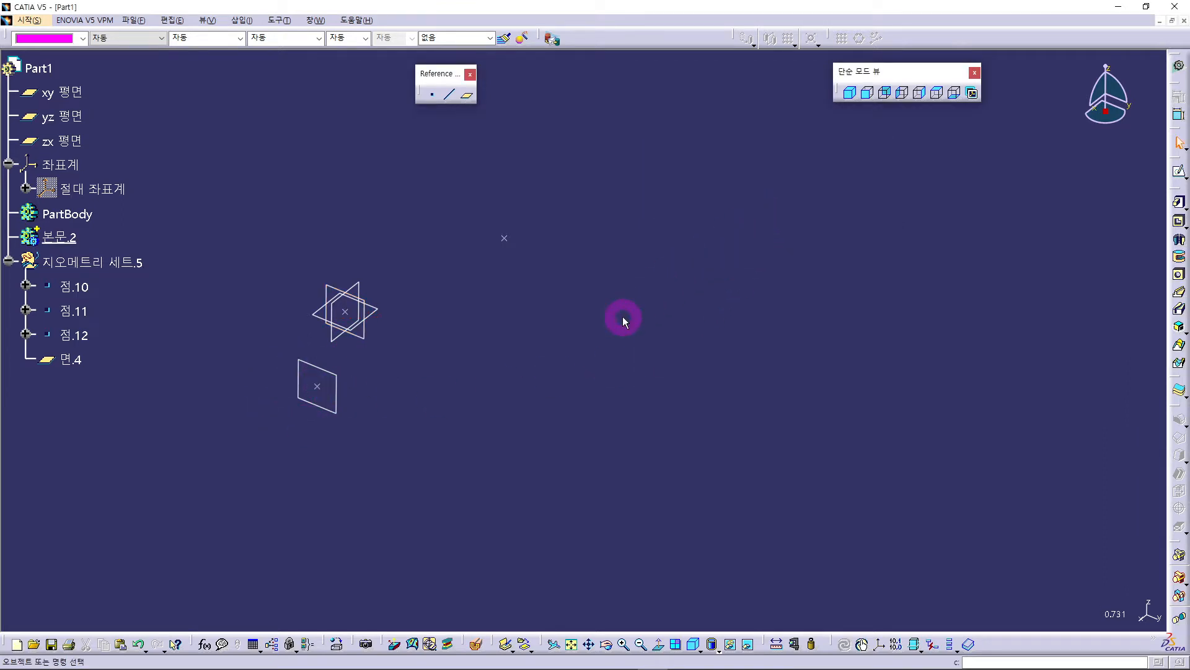
Create a point-direction line from the origin point, normal to the zx plane, with its end at about 123 mm
left_click(449, 95)
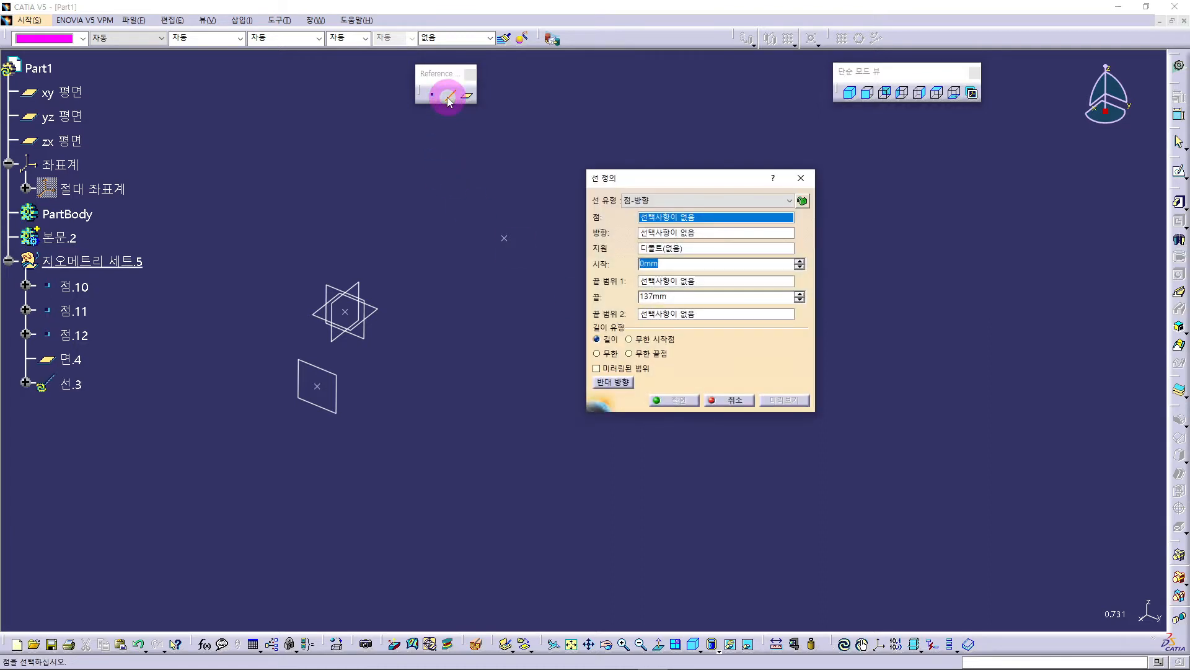
left_click(677, 201)
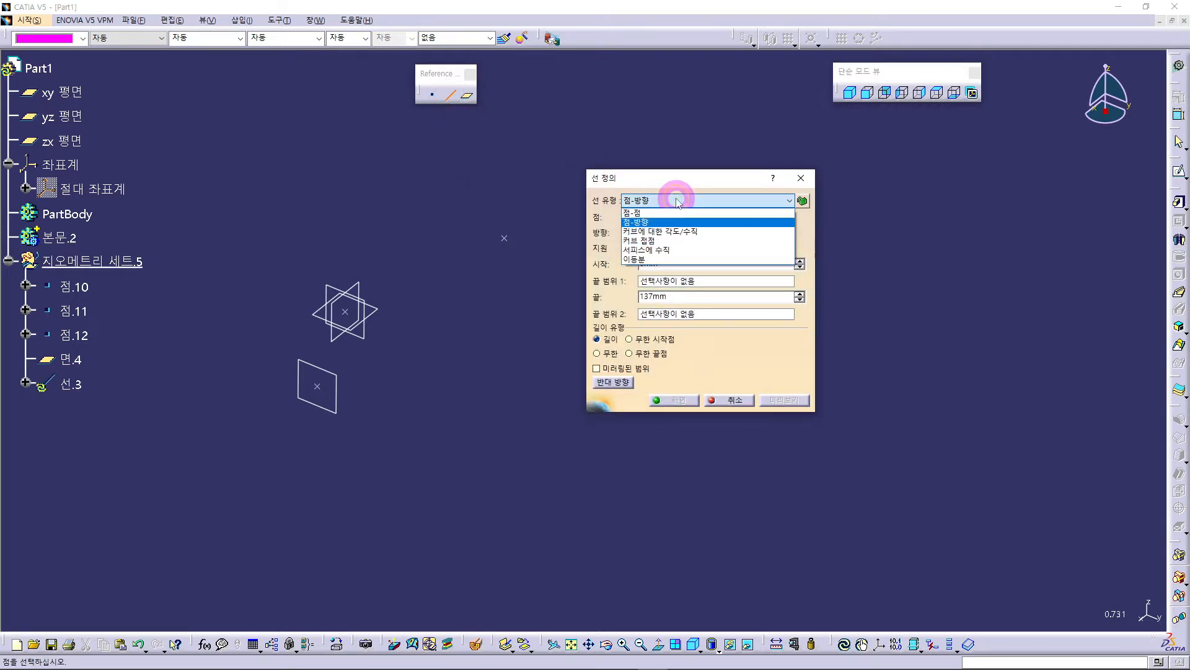
left_click(637, 222)
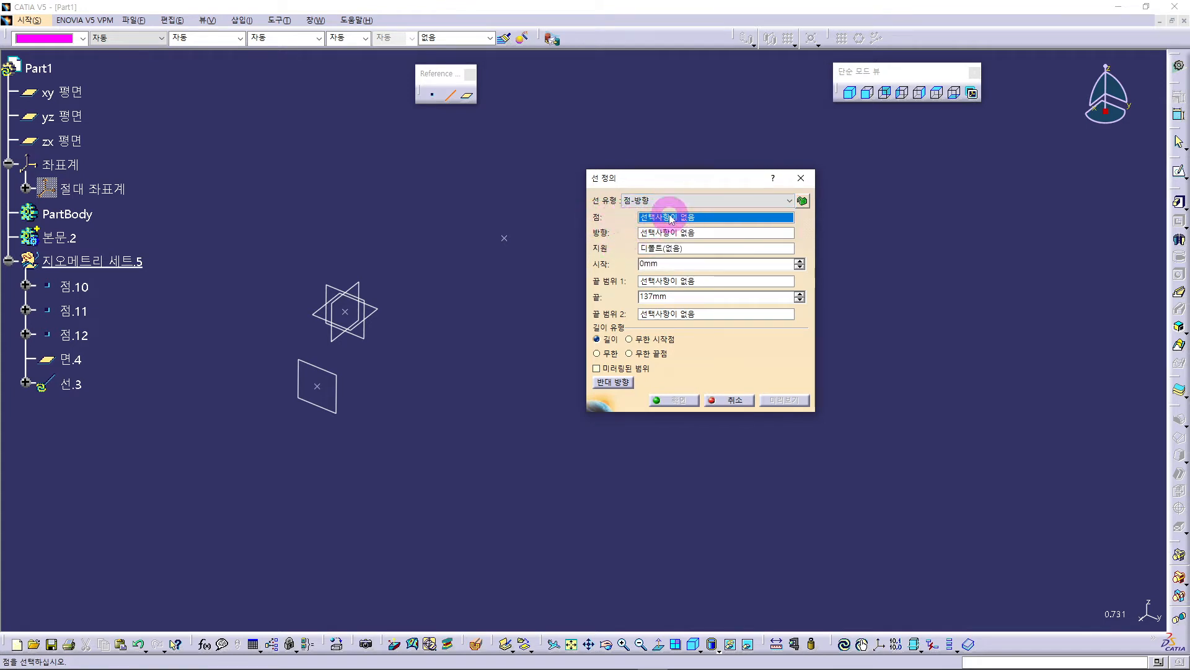
left_click(345, 311)
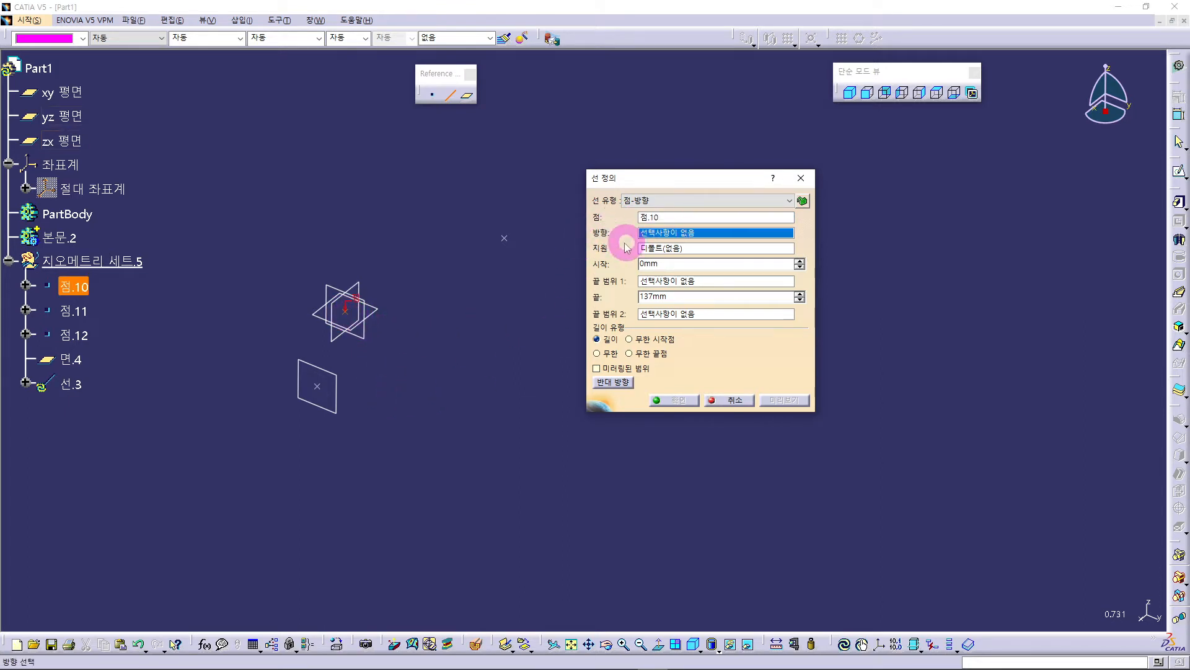
left_click(340, 342)
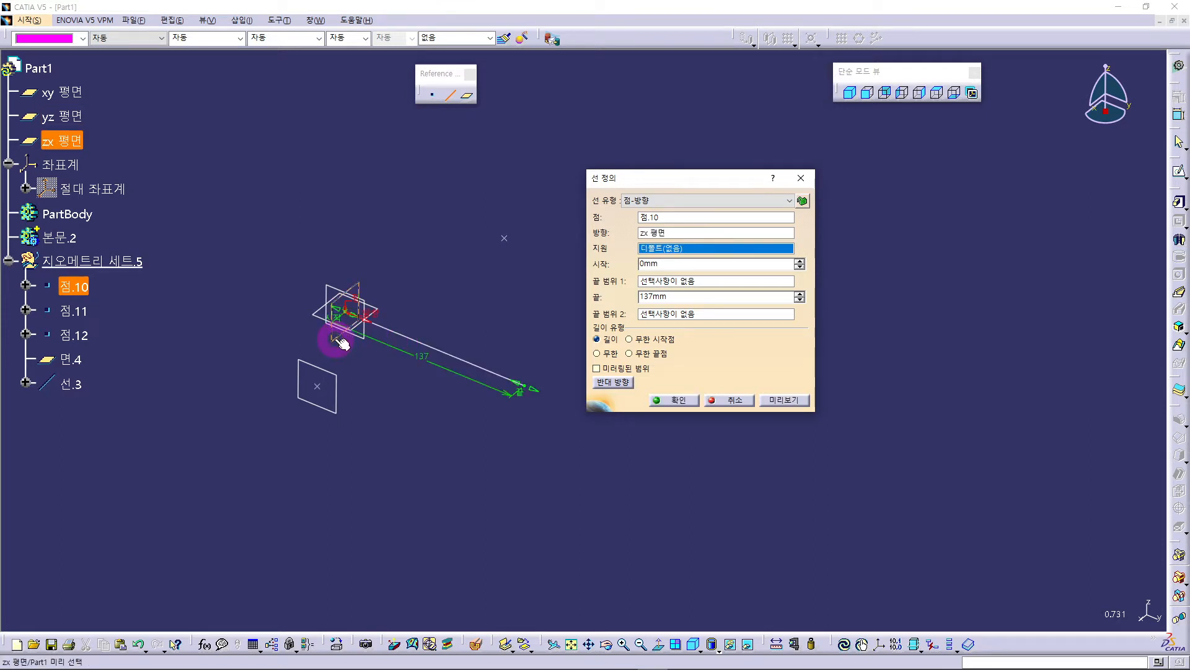
mouse_move(522, 391)
left_mouse_down()
mouse_move(457, 365)
mouse_move(506, 396)
left_mouse_up()
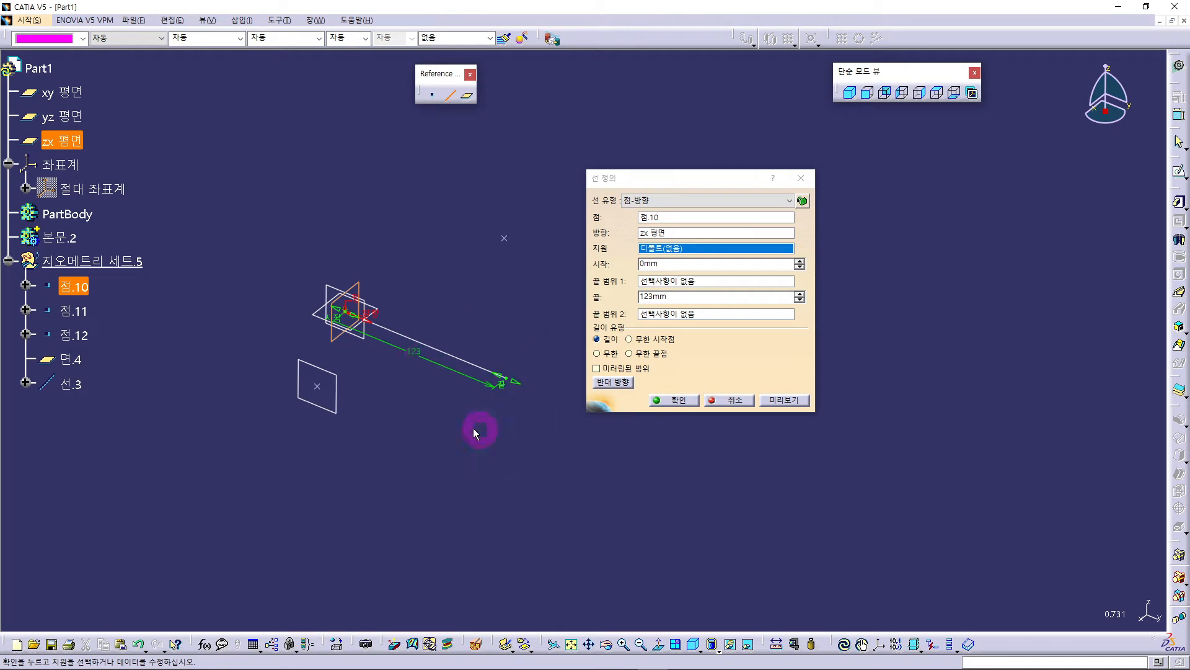
left_click(693, 401)
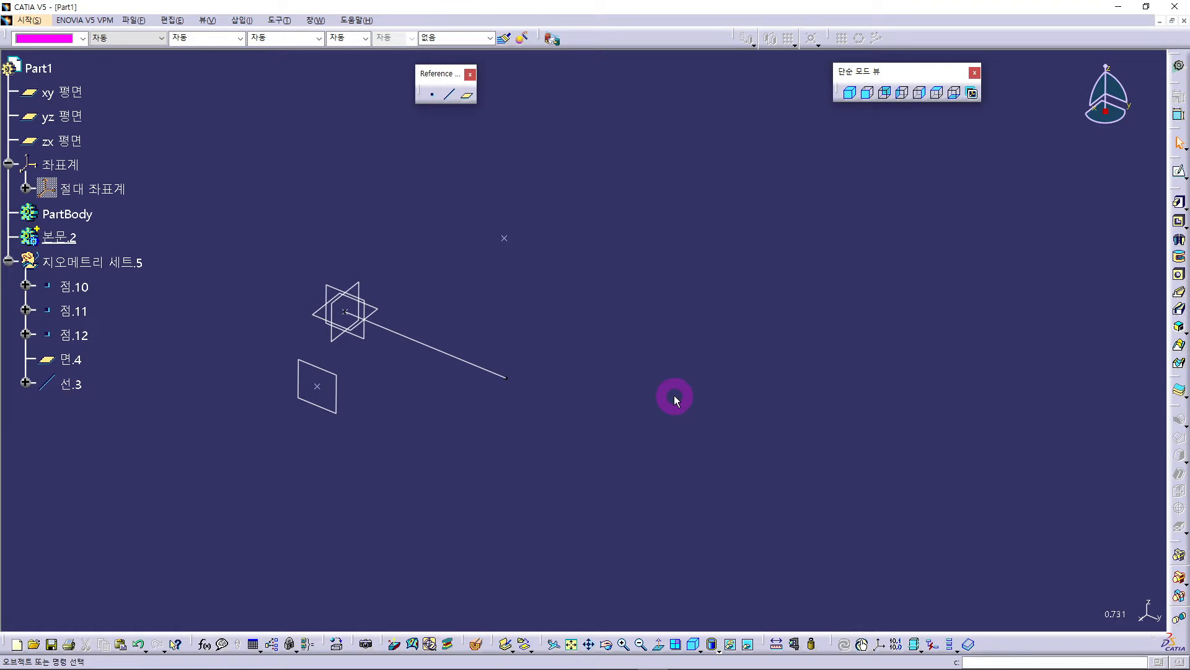
Create a standard axis system with its origin at the point at X -100 mm, Y 50 mm, Z 20 mm
left_click(880, 646)
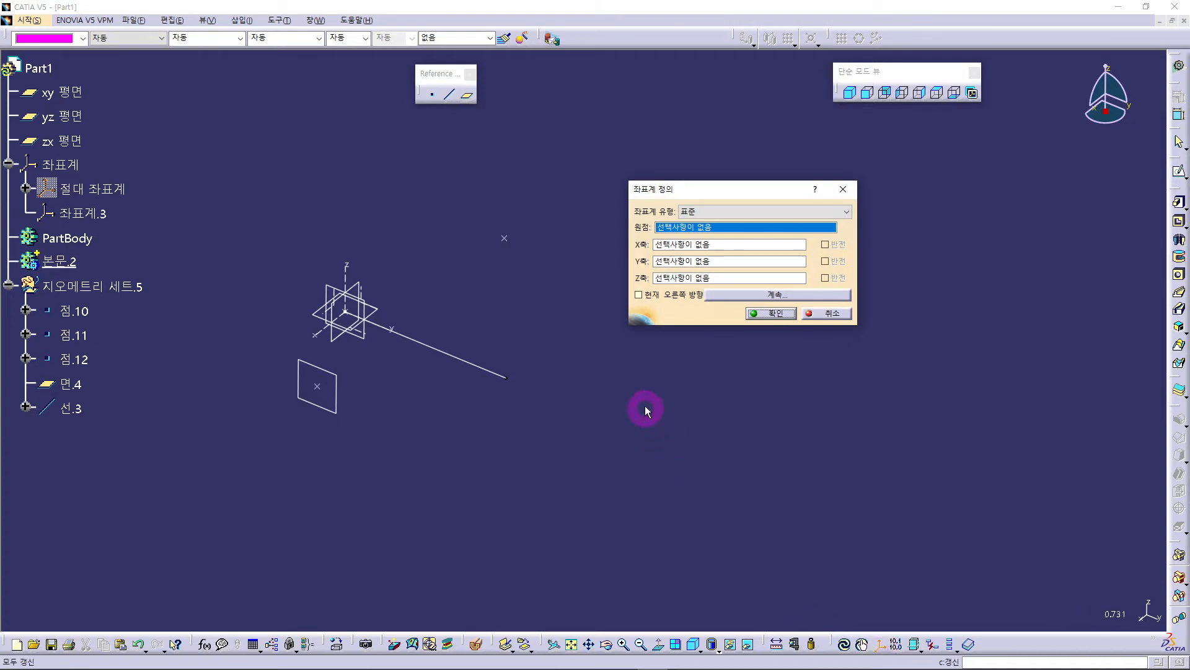
left_click(510, 243)
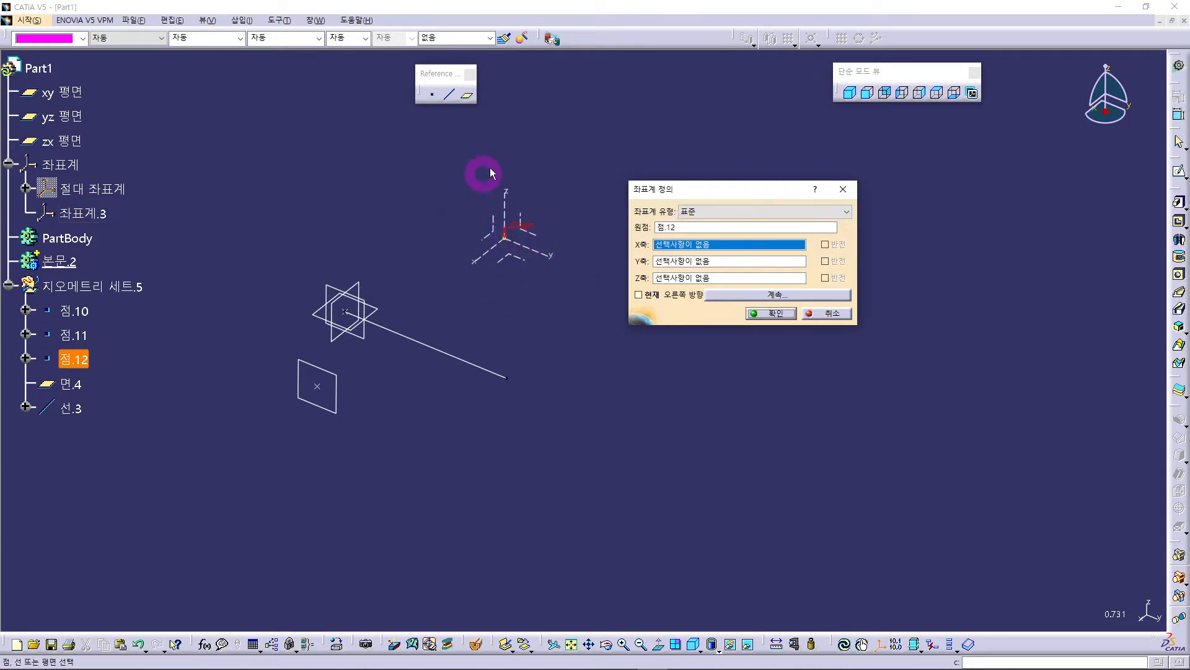
left_click(771, 313)
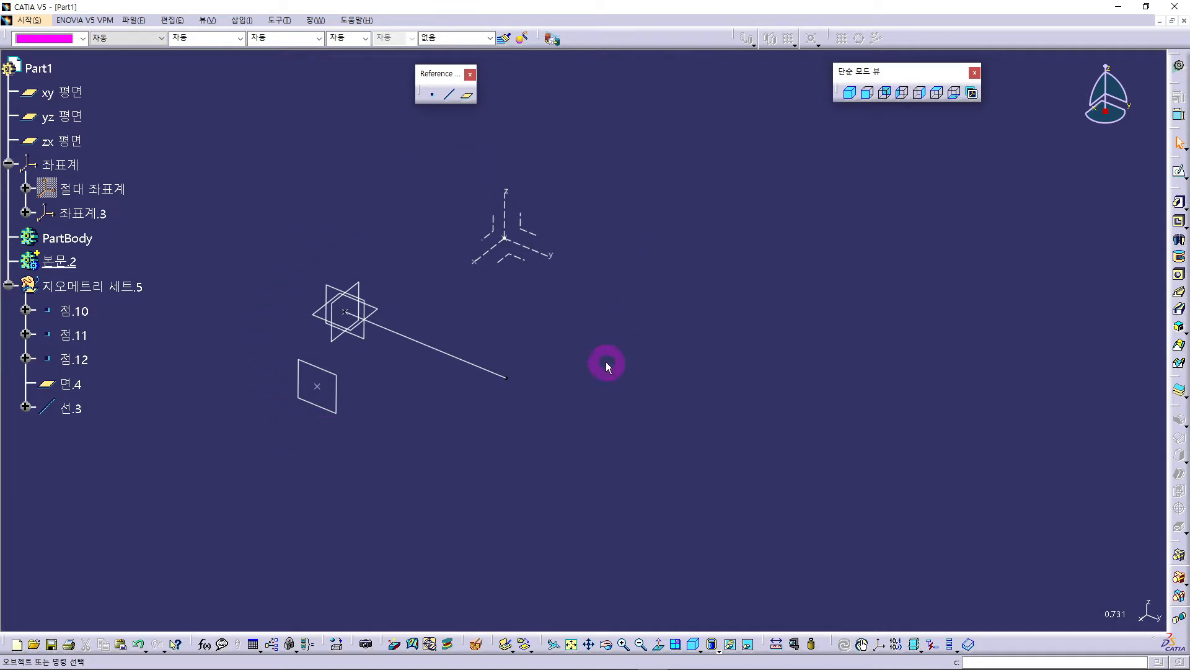
Switch to the A6 part and place an on-curve point about 29 mm along the tan plate's long upper fillet edge
left_click(315, 21)
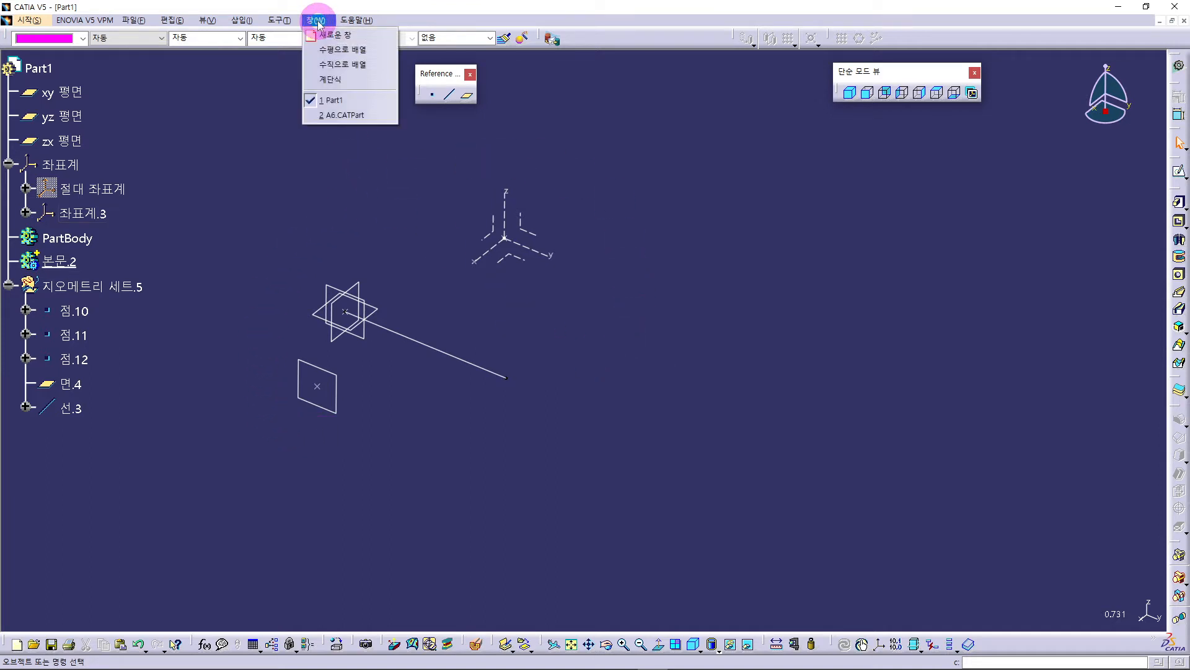
left_click(342, 115)
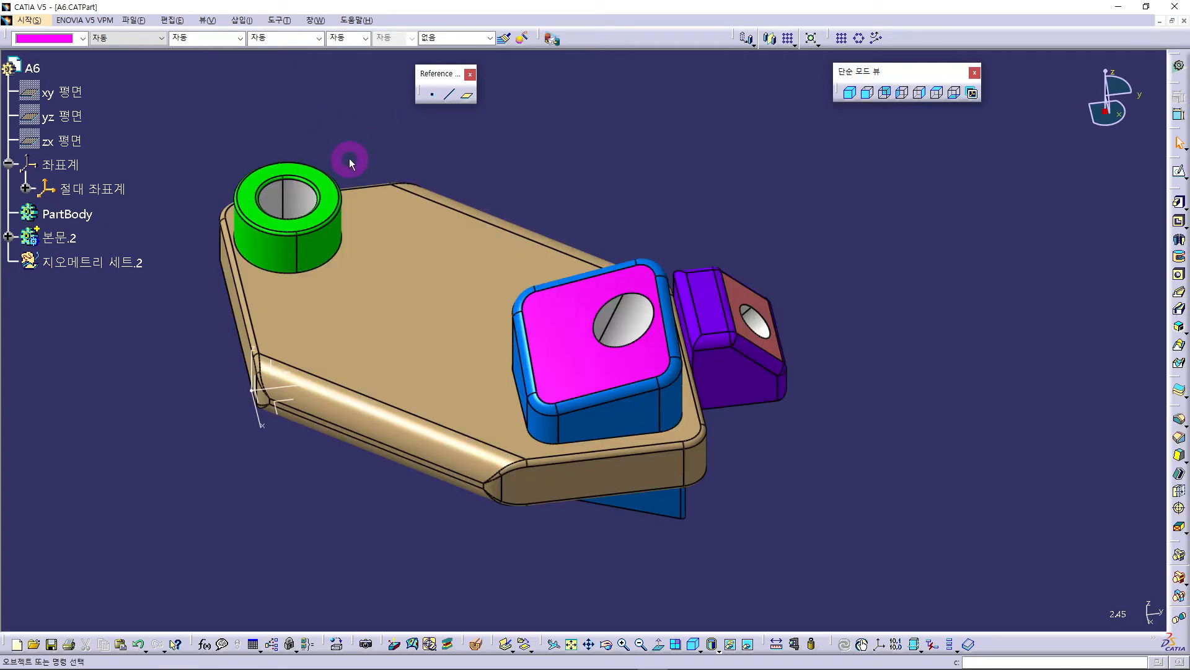
left_click(434, 98)
left_click_drag(688, 134, 694, 69)
left_click(694, 90)
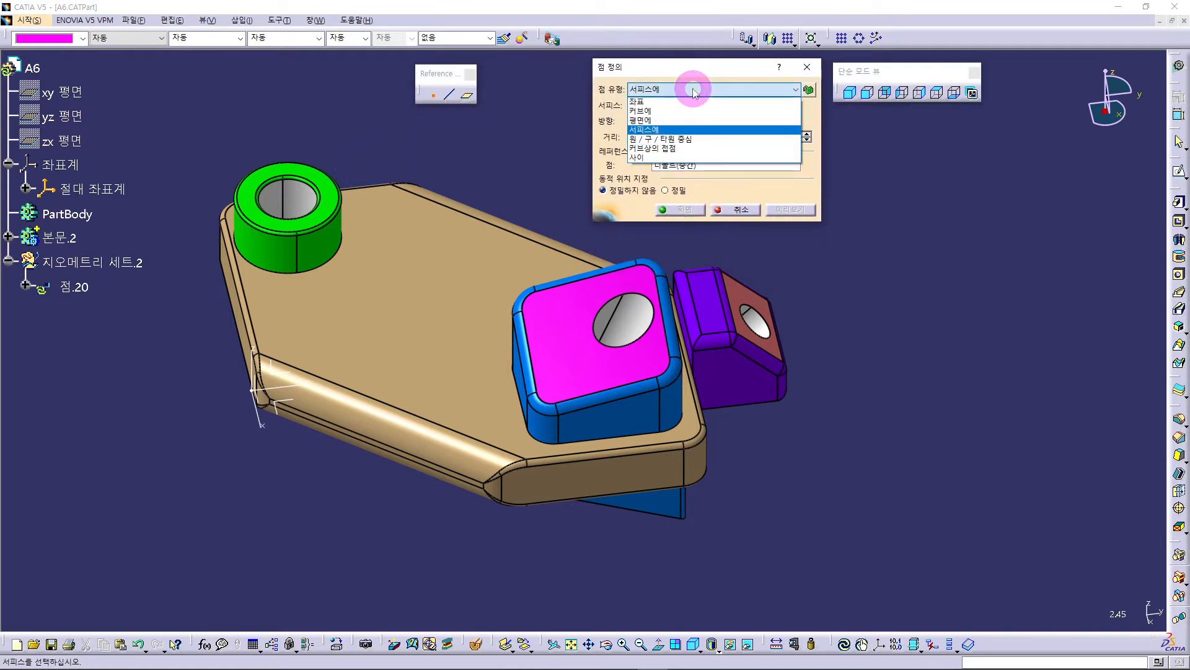
left_click(648, 113)
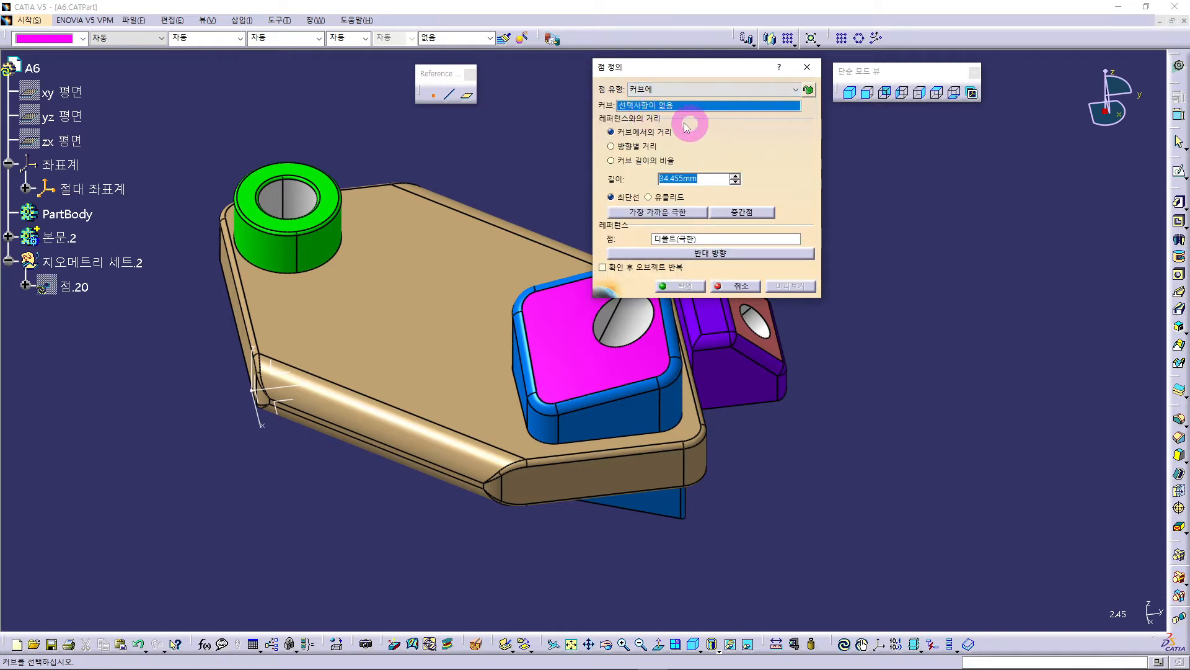
left_click(476, 440)
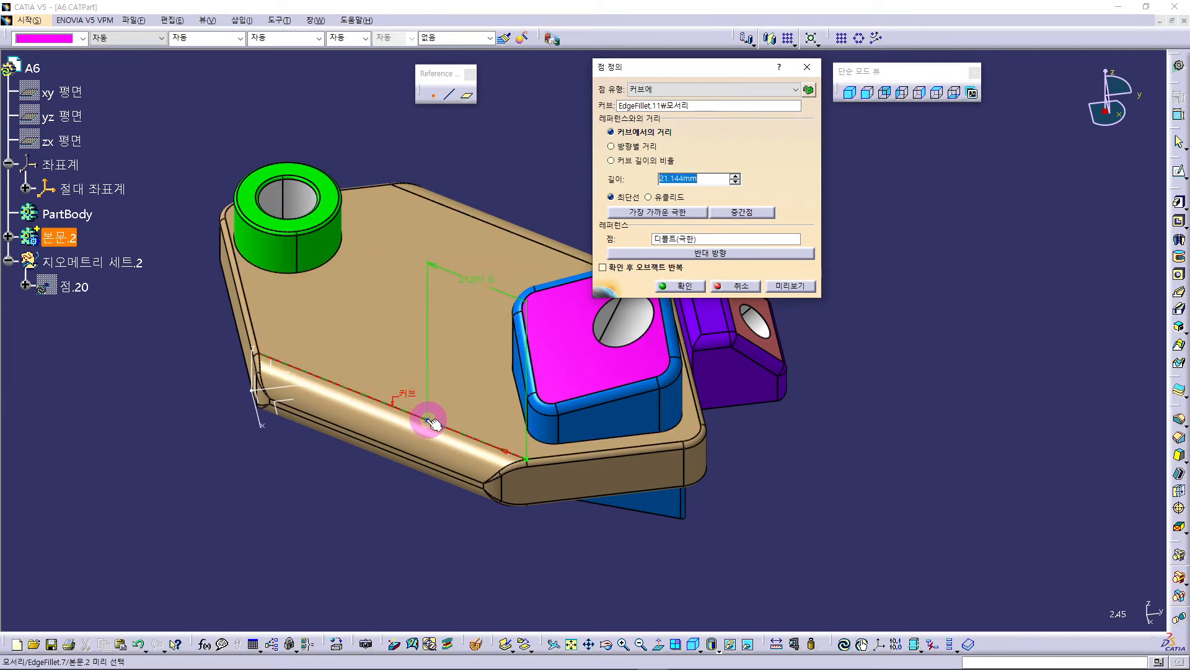
left_click(393, 403)
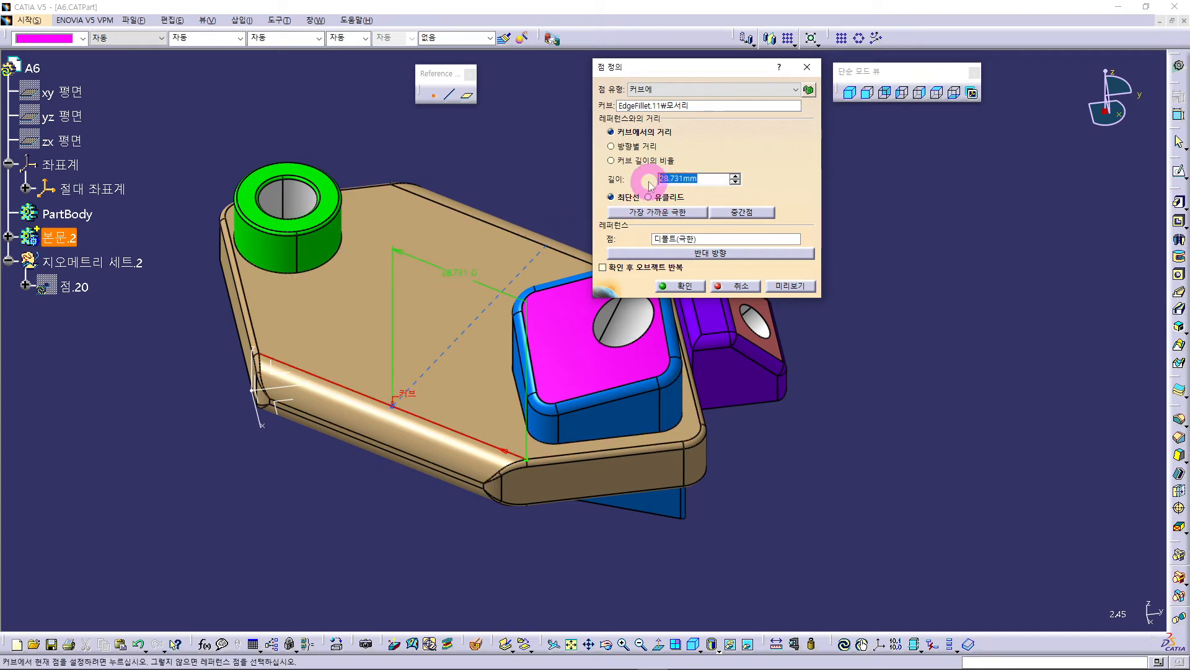
Preview the on-curve point at a length of 17 mm, then create it at the edge's midpoint instead
type("17")
left_click(791, 285)
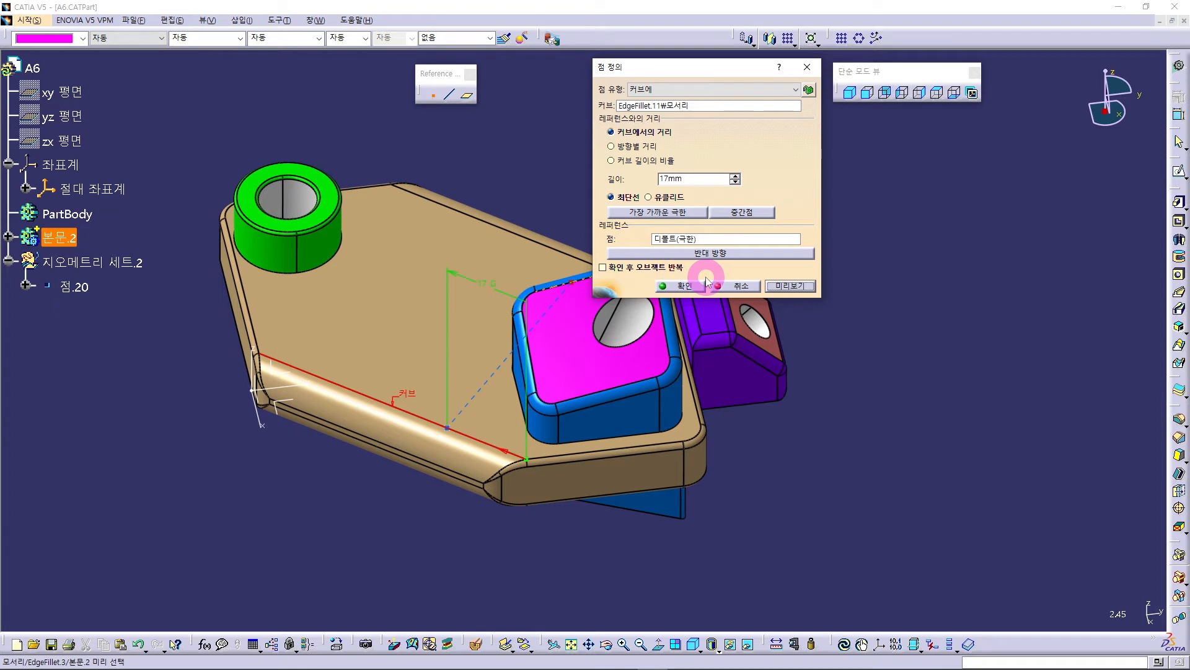
left_click(751, 214)
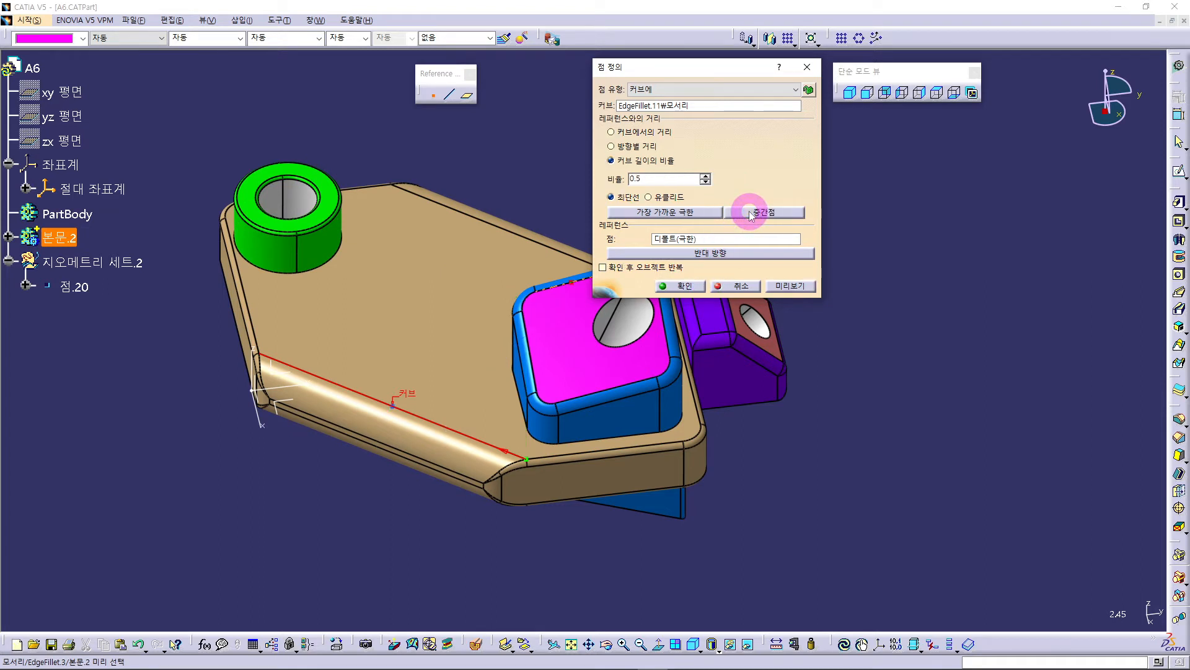
left_click(682, 285)
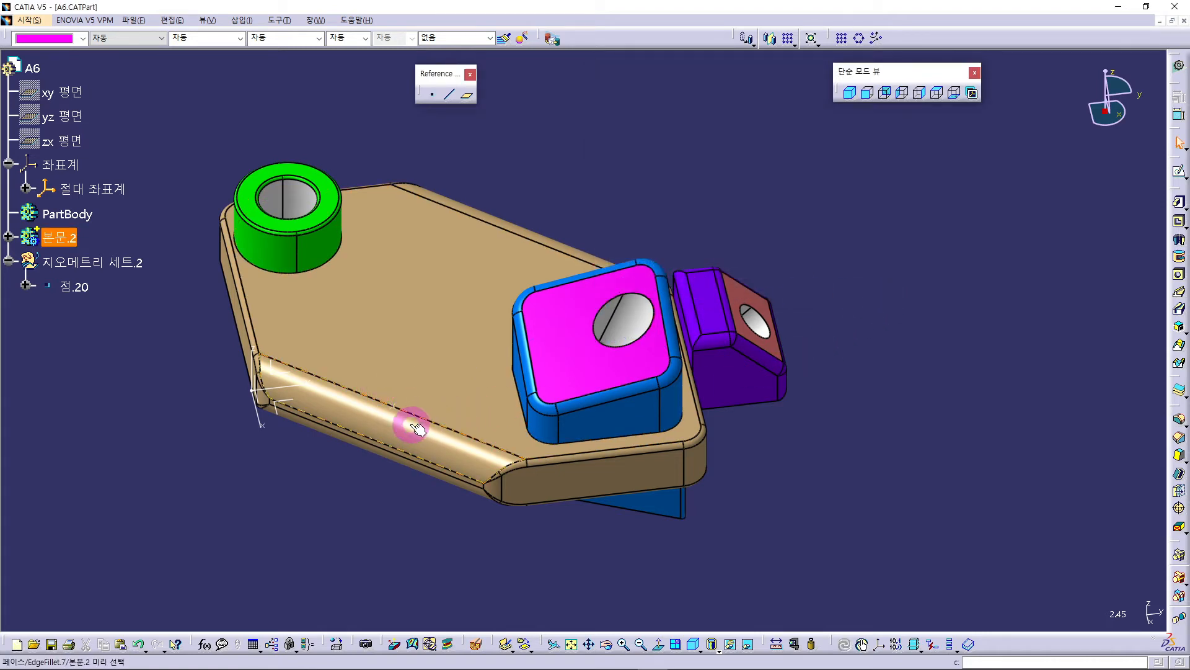
Start an on-plane point on the tan plate's large upper face and try out several positions across it
left_click(432, 94)
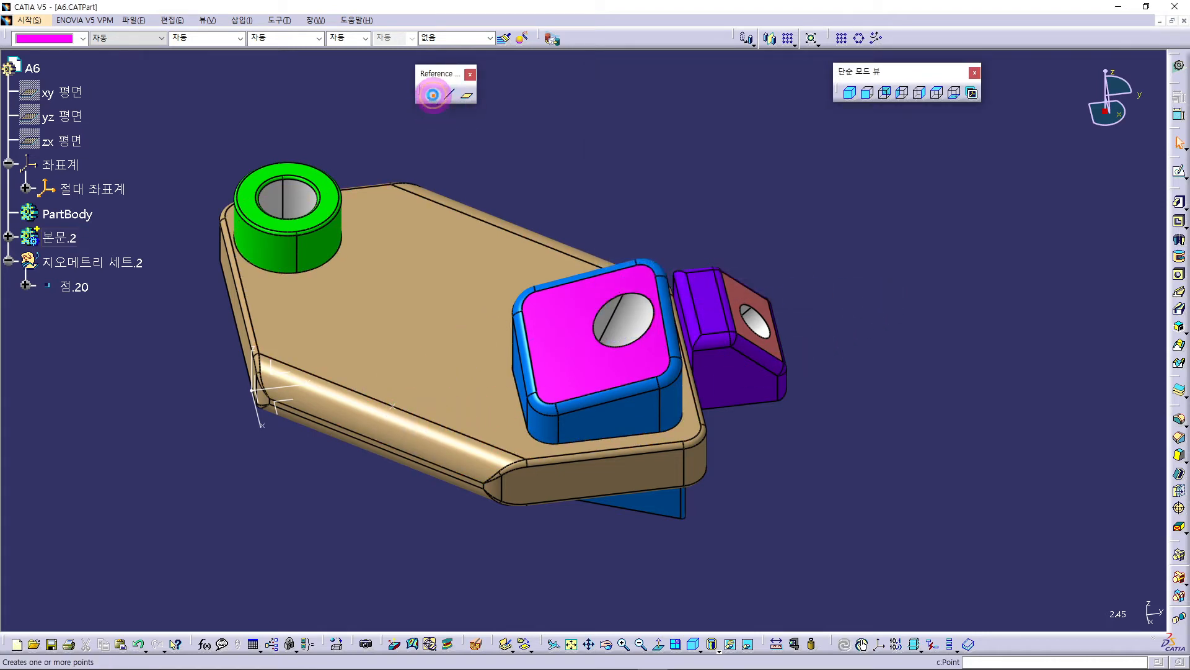
left_click(690, 92)
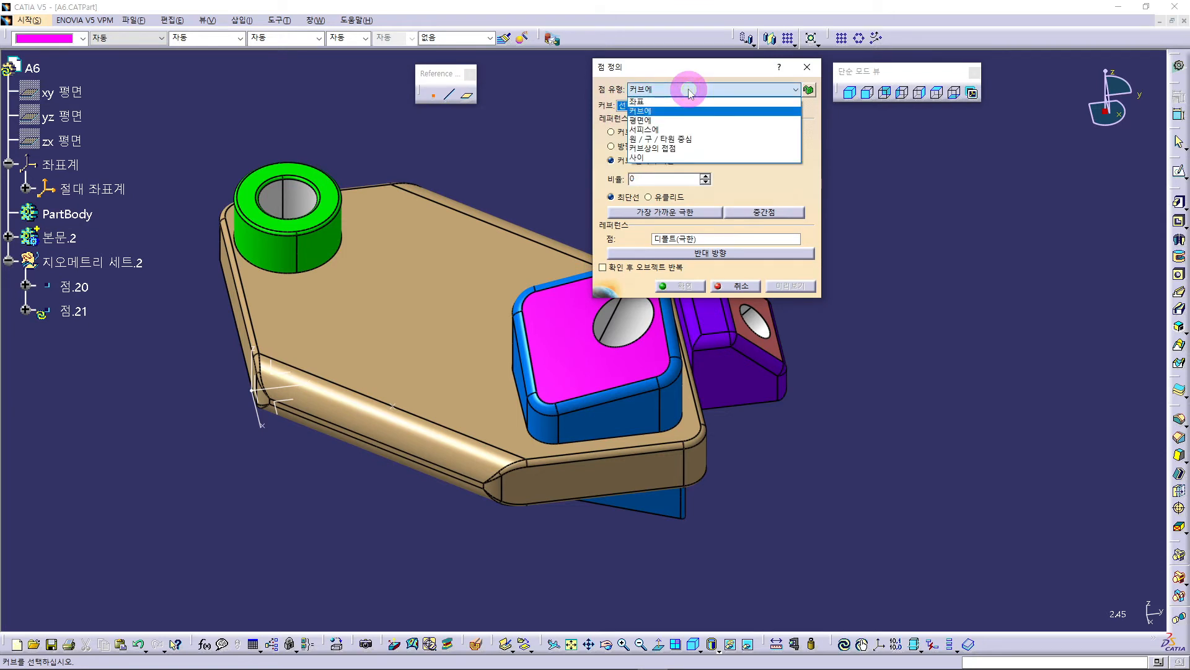
left_click(654, 122)
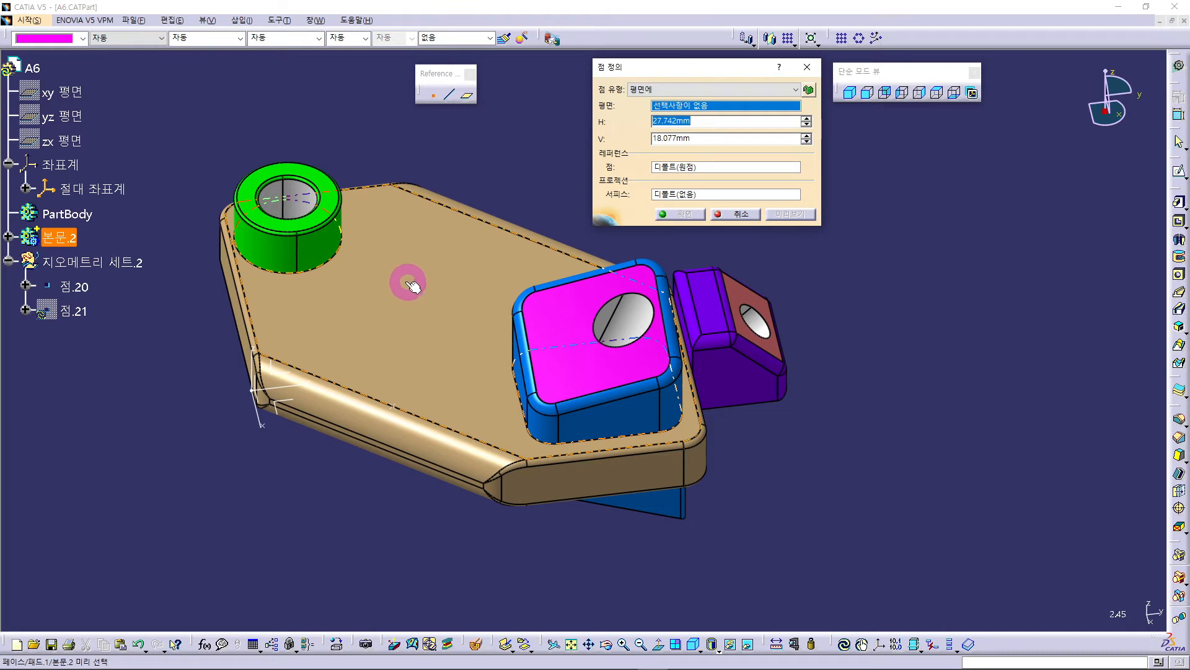
left_click(419, 285)
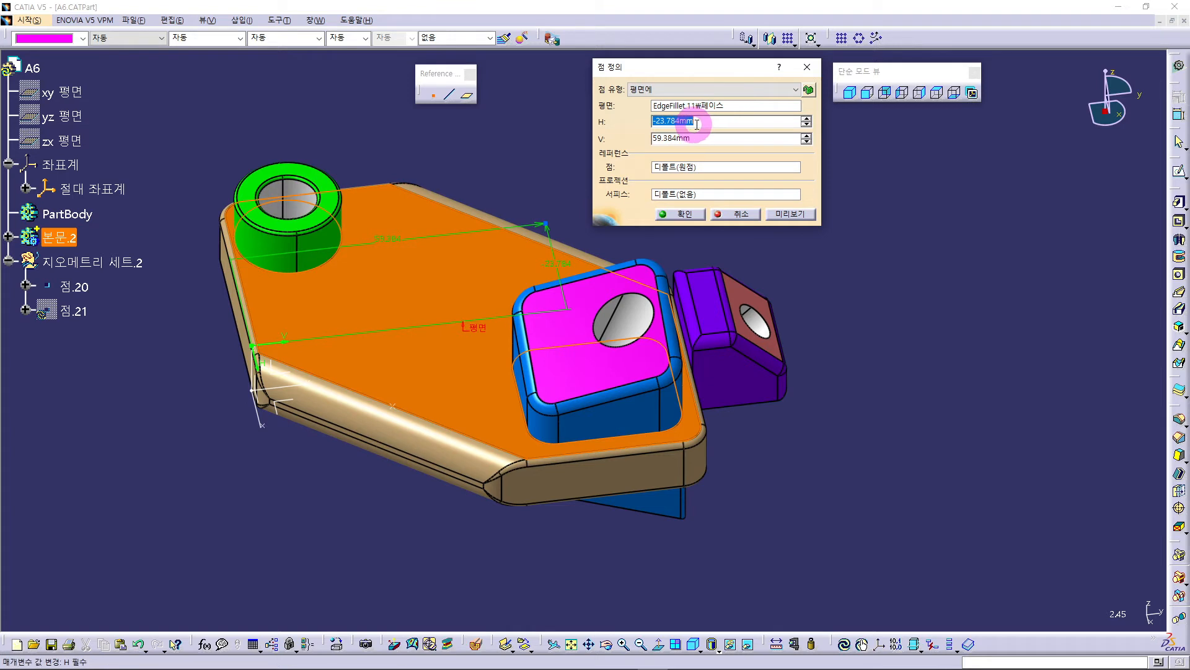
left_click(446, 271)
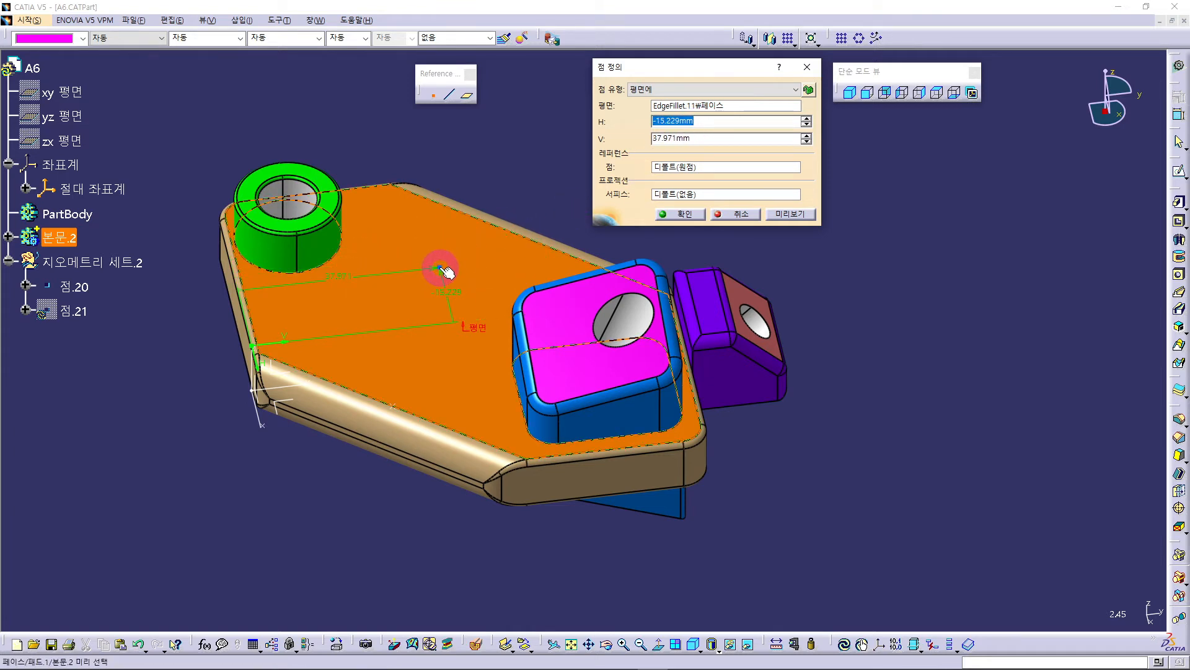
left_click(328, 268)
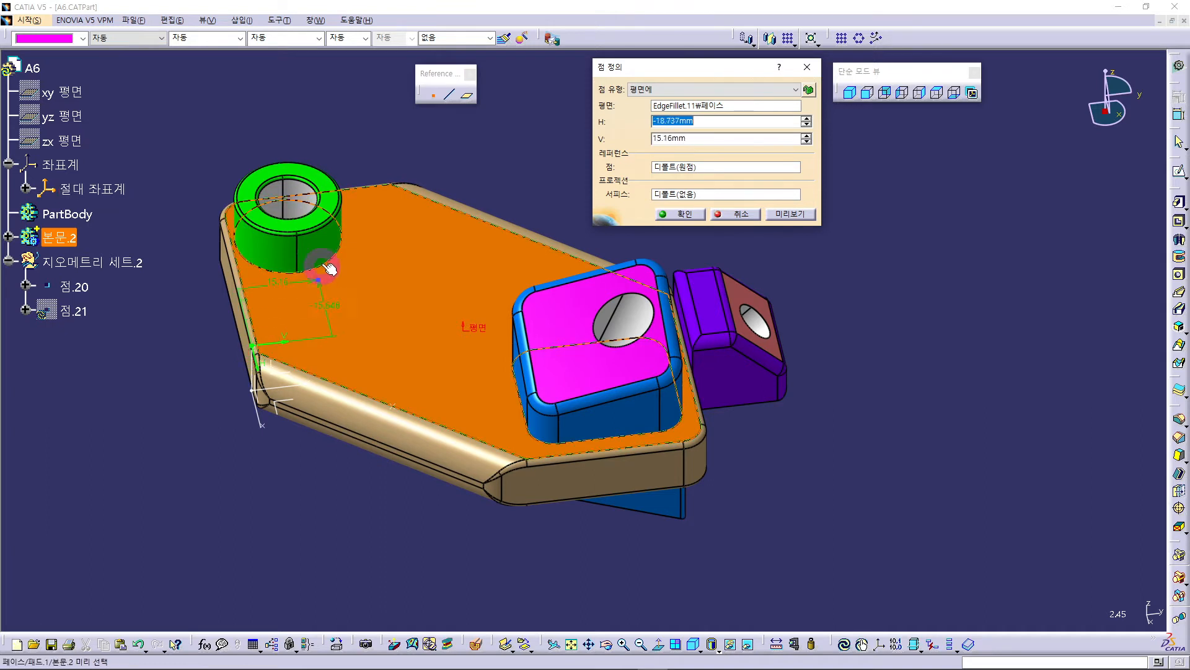
left_click(309, 212)
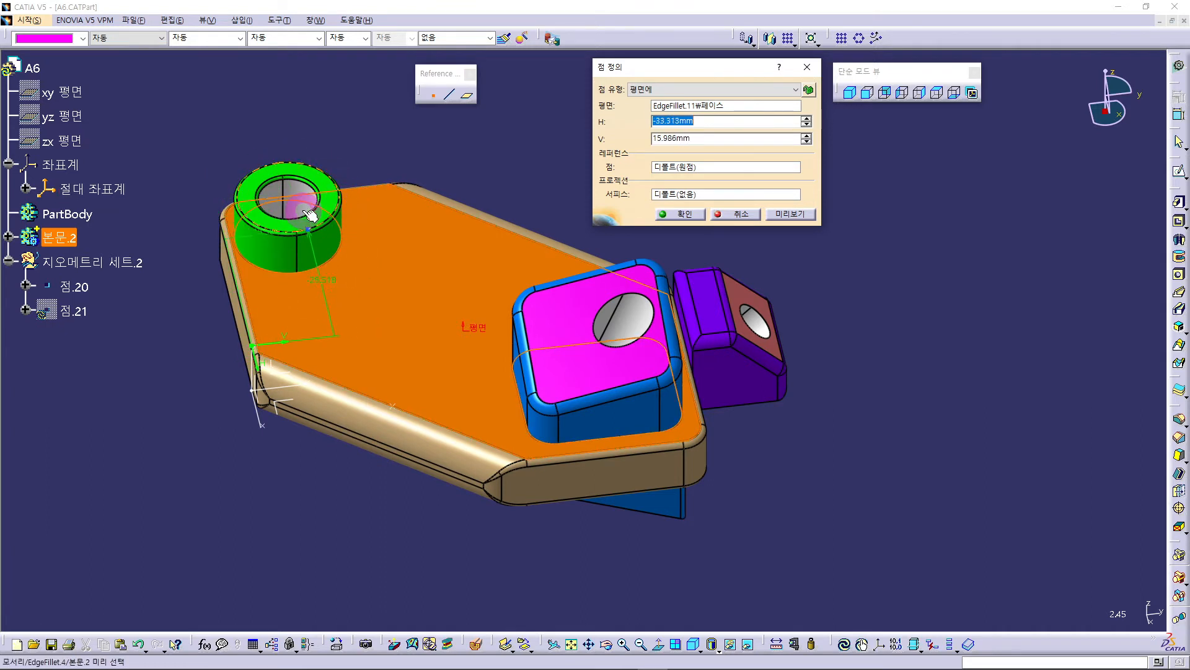
left_click(444, 269)
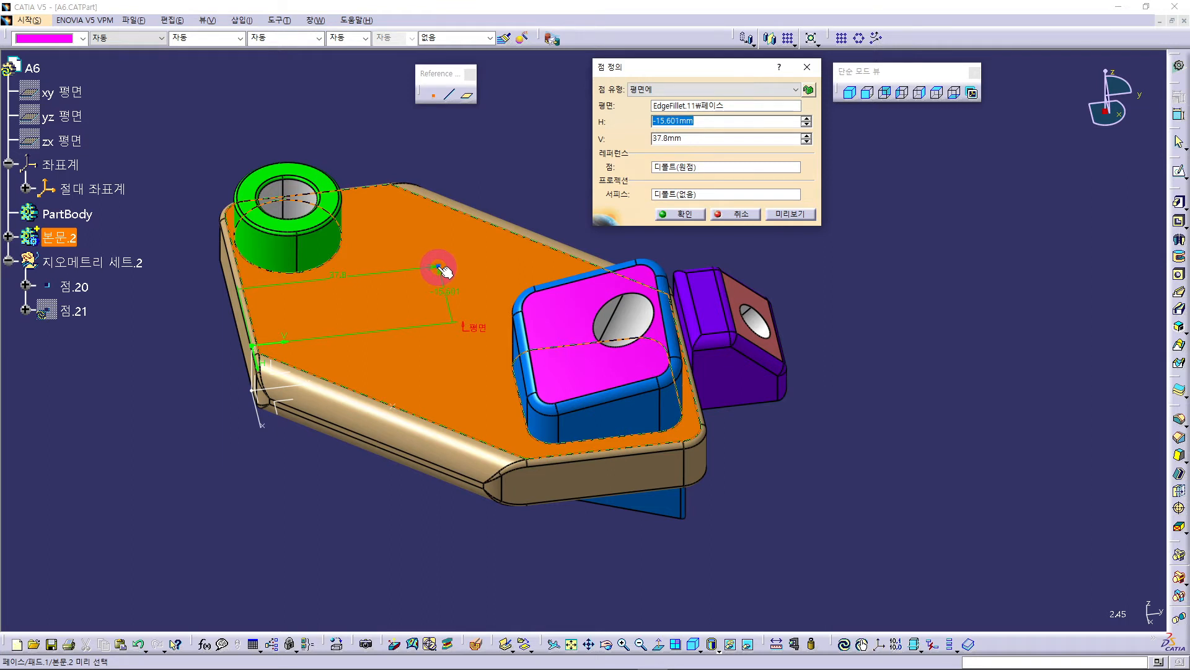
Create a circle-centre point from the green boss's base edge as the on-plane point's reference
left_click(697, 169)
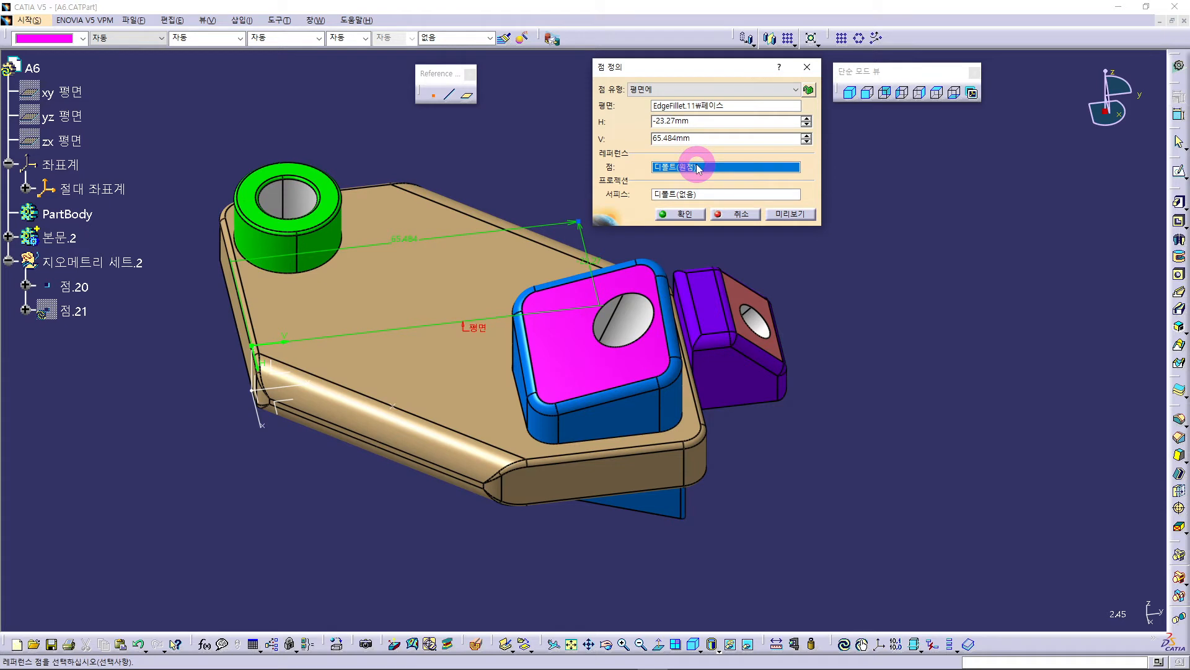
right_click(698, 169)
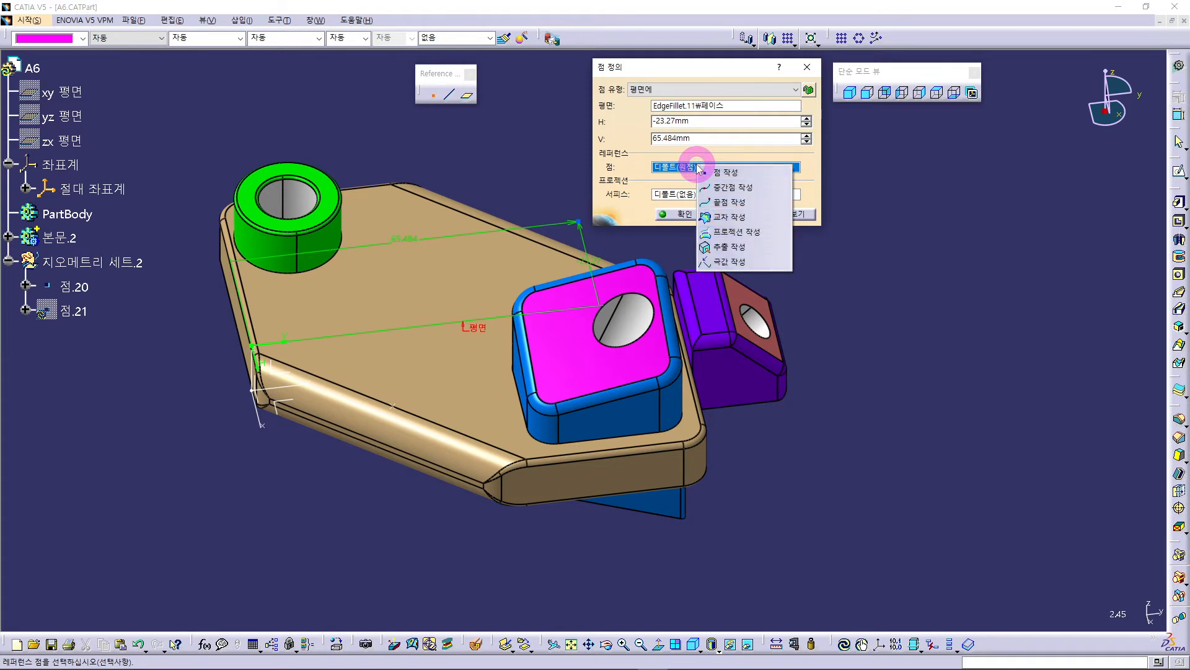
left_click(729, 175)
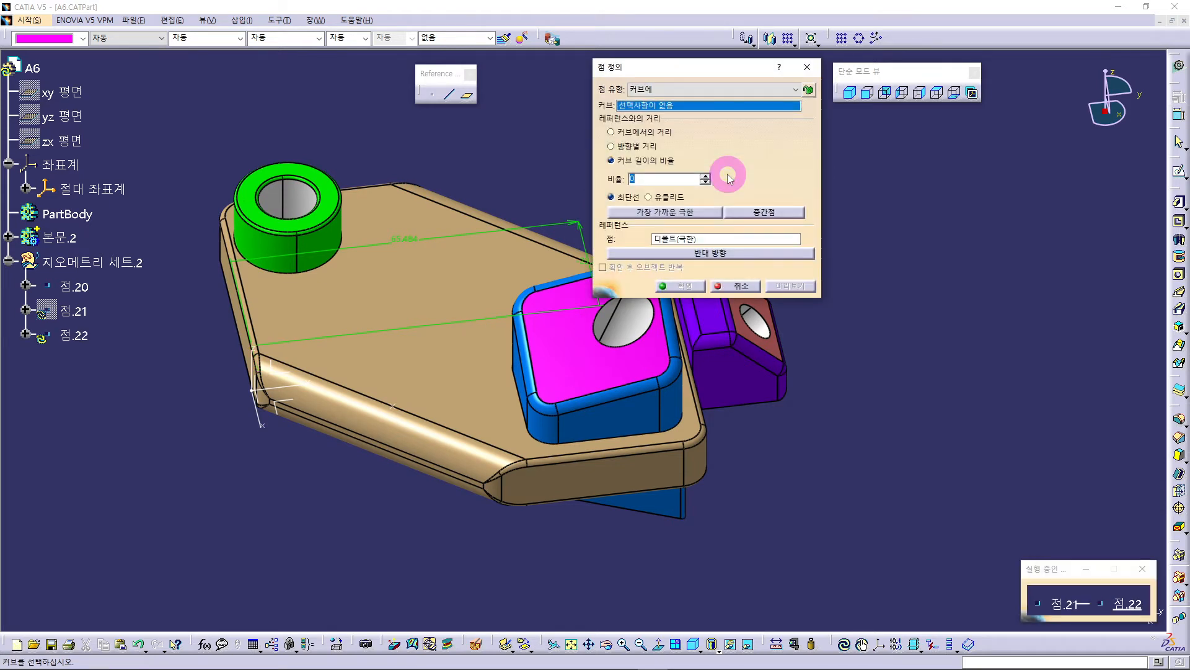
left_click(680, 90)
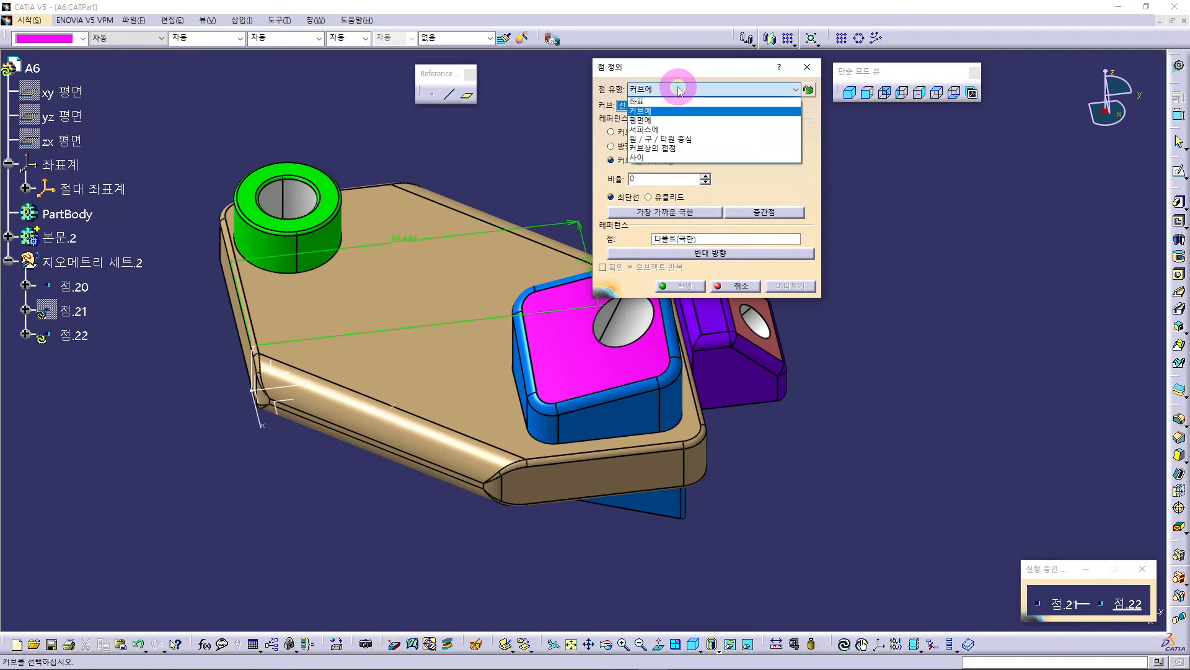
left_click(648, 140)
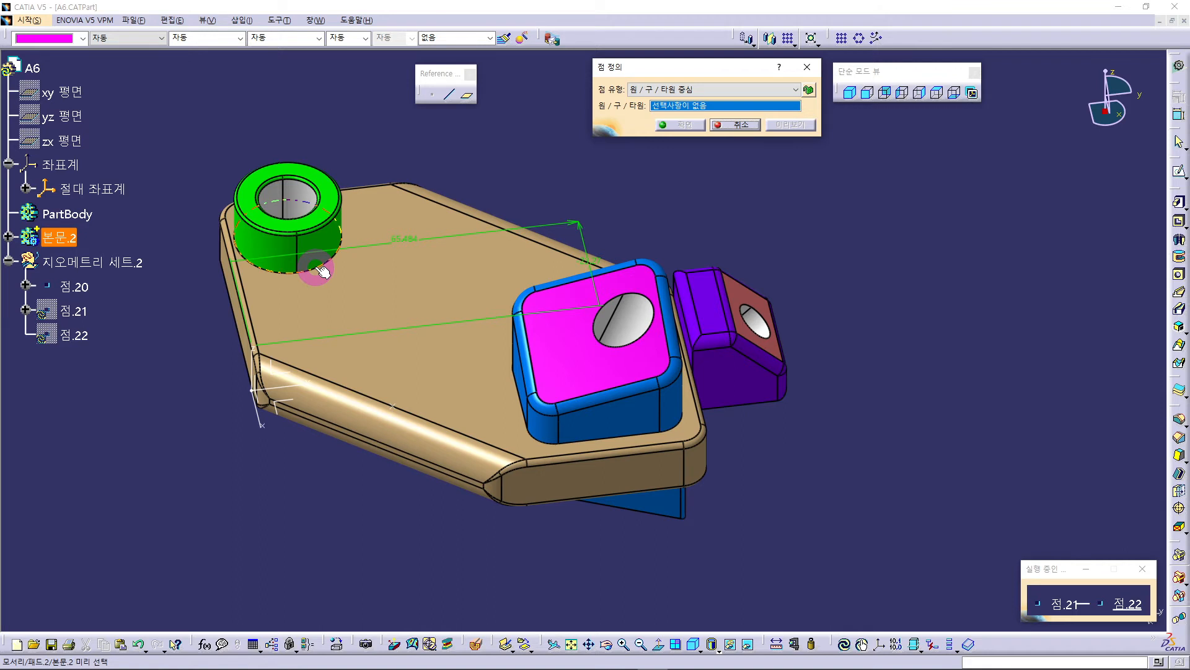
left_click(316, 268)
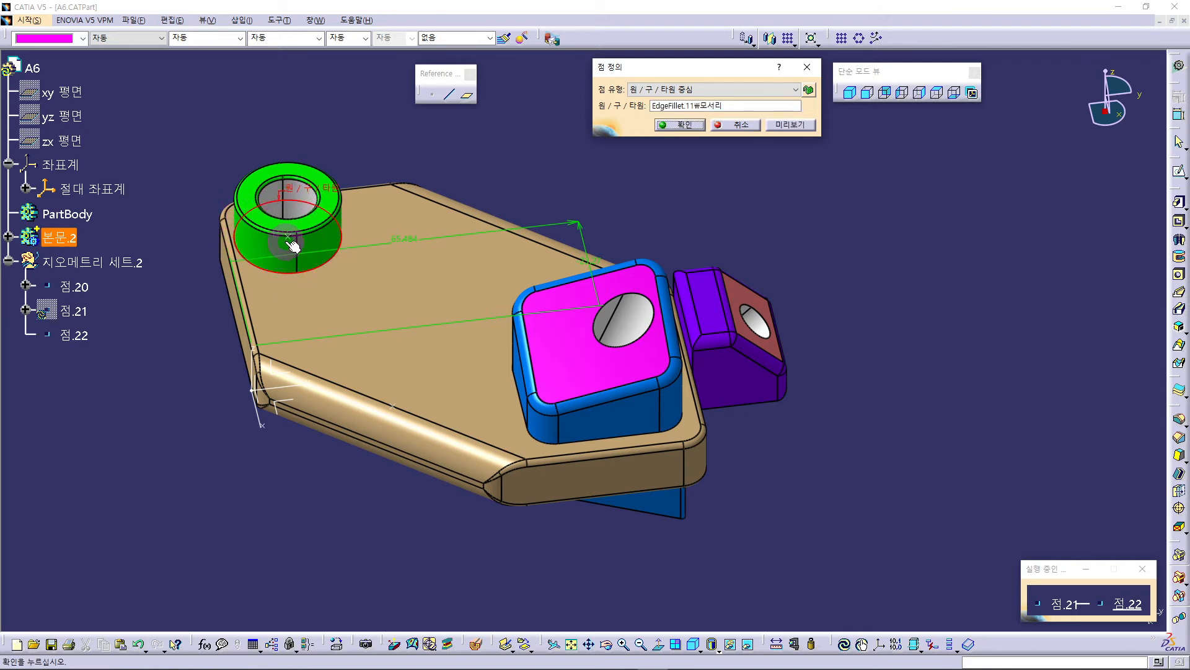
left_click(680, 124)
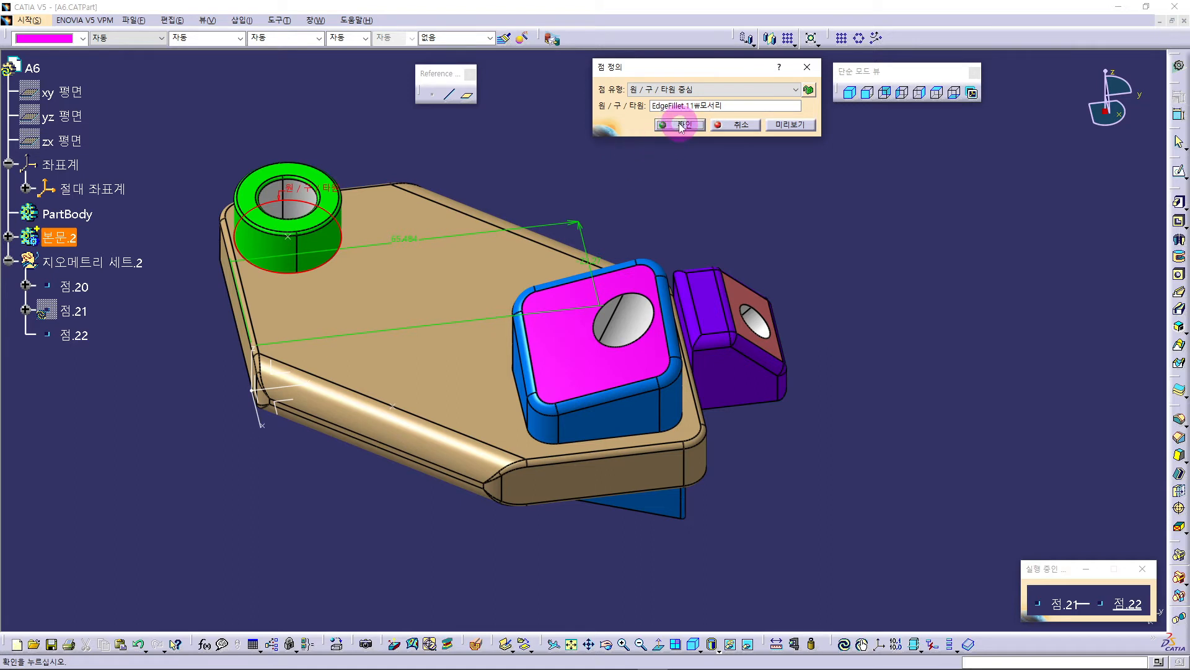
Create the on-plane point at about H 26.4 mm, V 18.9 mm from the green boss's centre
left_click(377, 307)
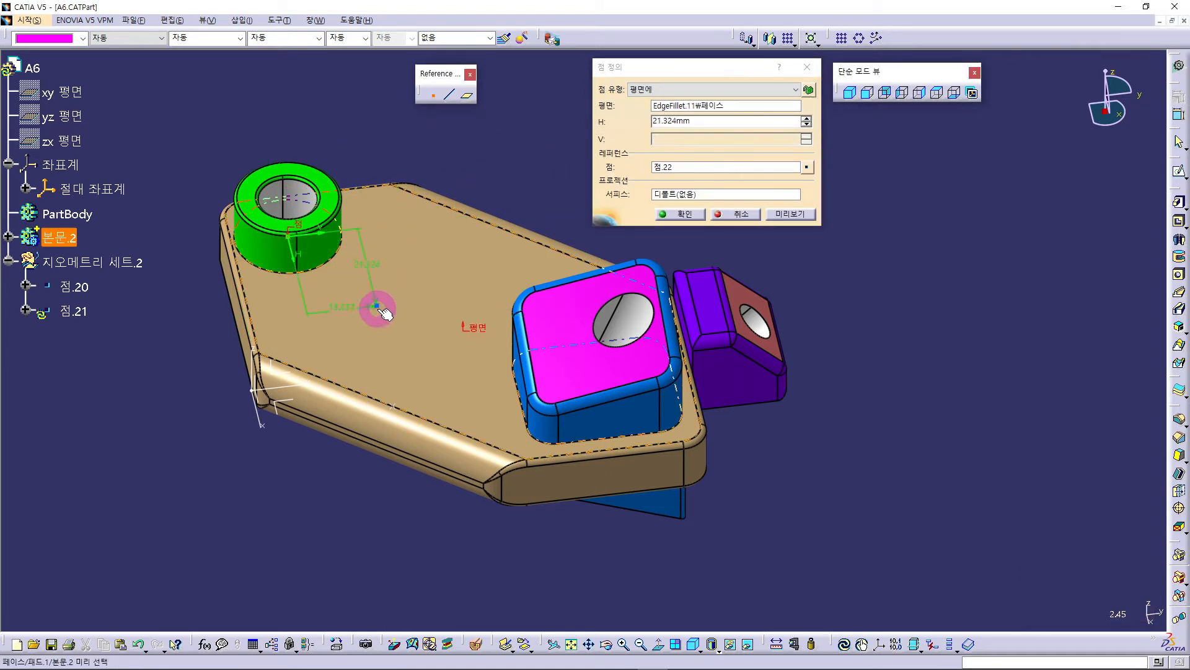
left_click(357, 320)
left_click_drag(357, 320, 412, 320)
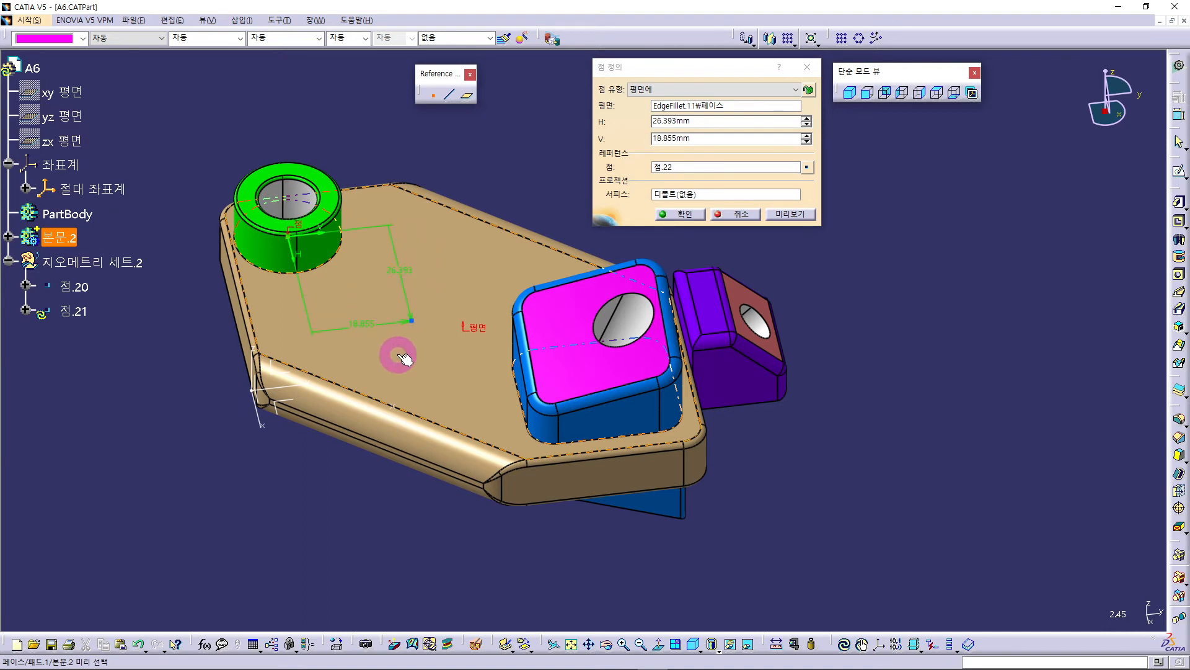
left_click(682, 213)
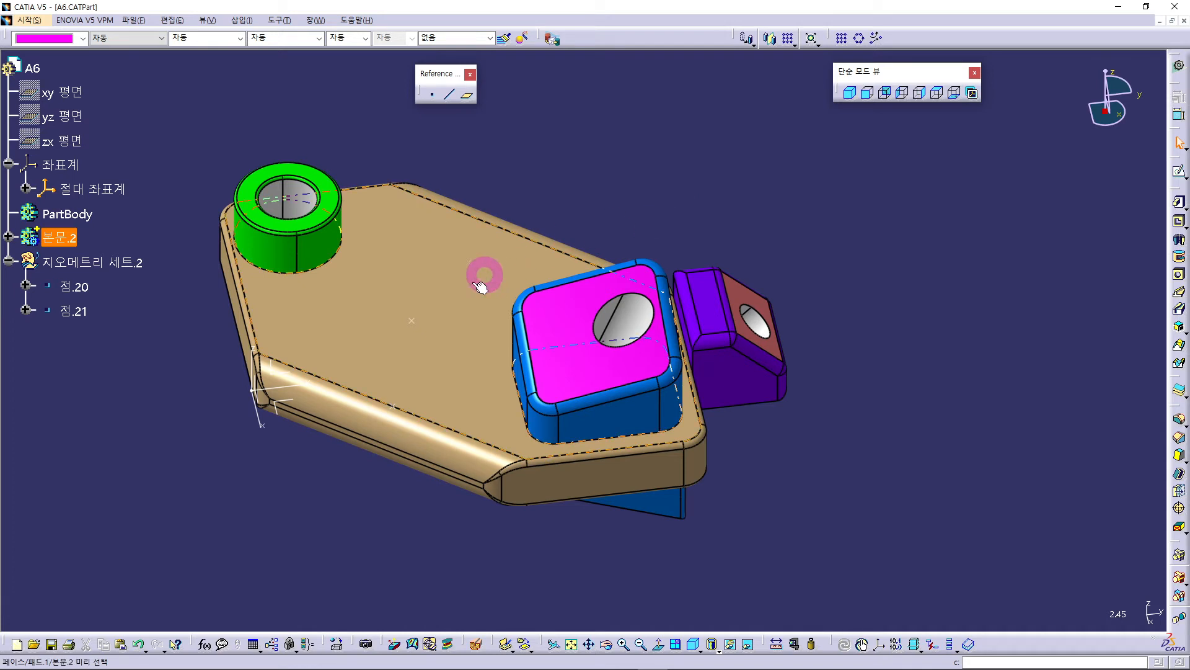
Start an on-surface point on the blue block's magenta face, placed about 11 mm from the default middle reference
left_click(432, 98)
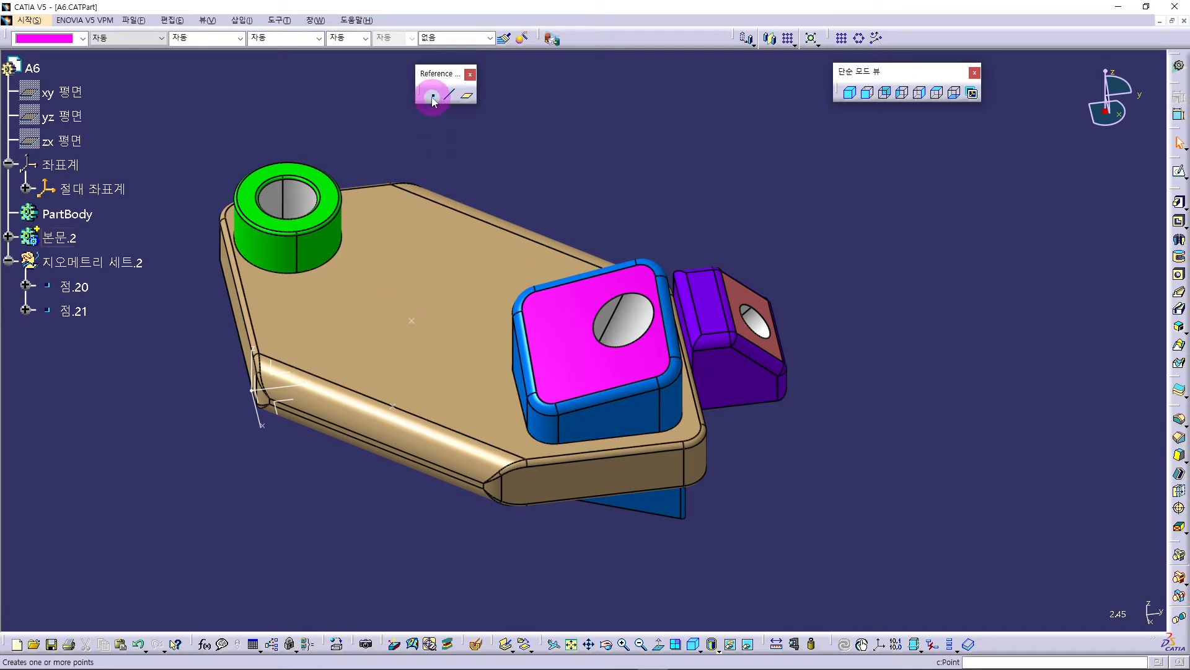
left_click(682, 88)
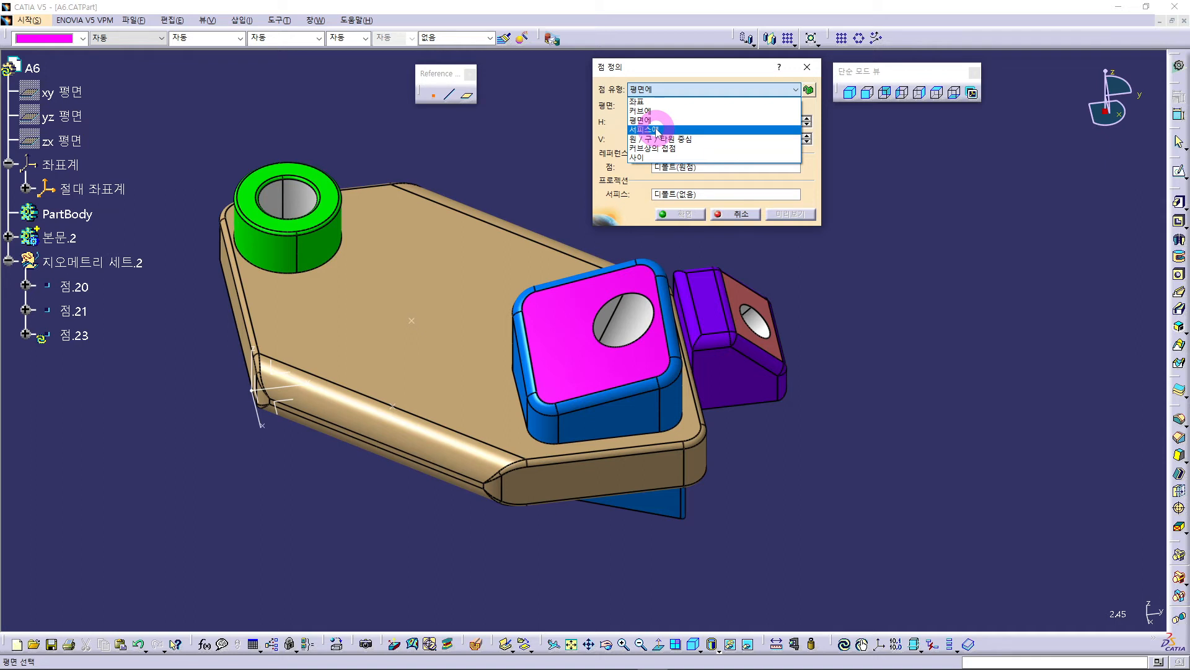
left_click(657, 131)
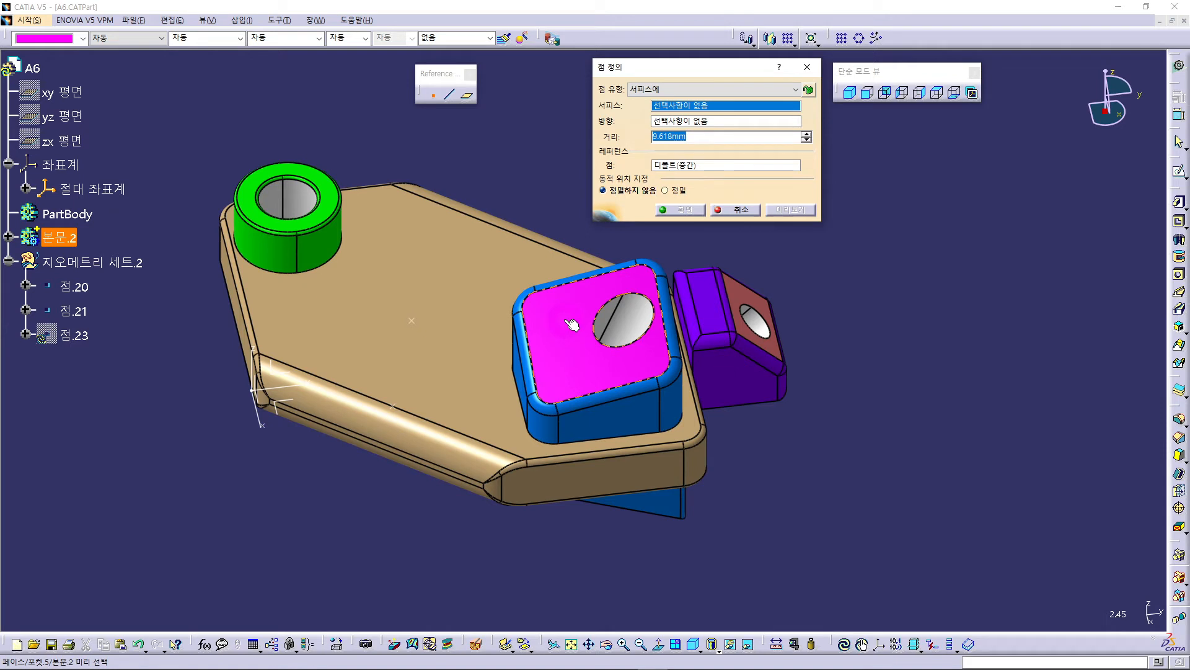
left_click(571, 358)
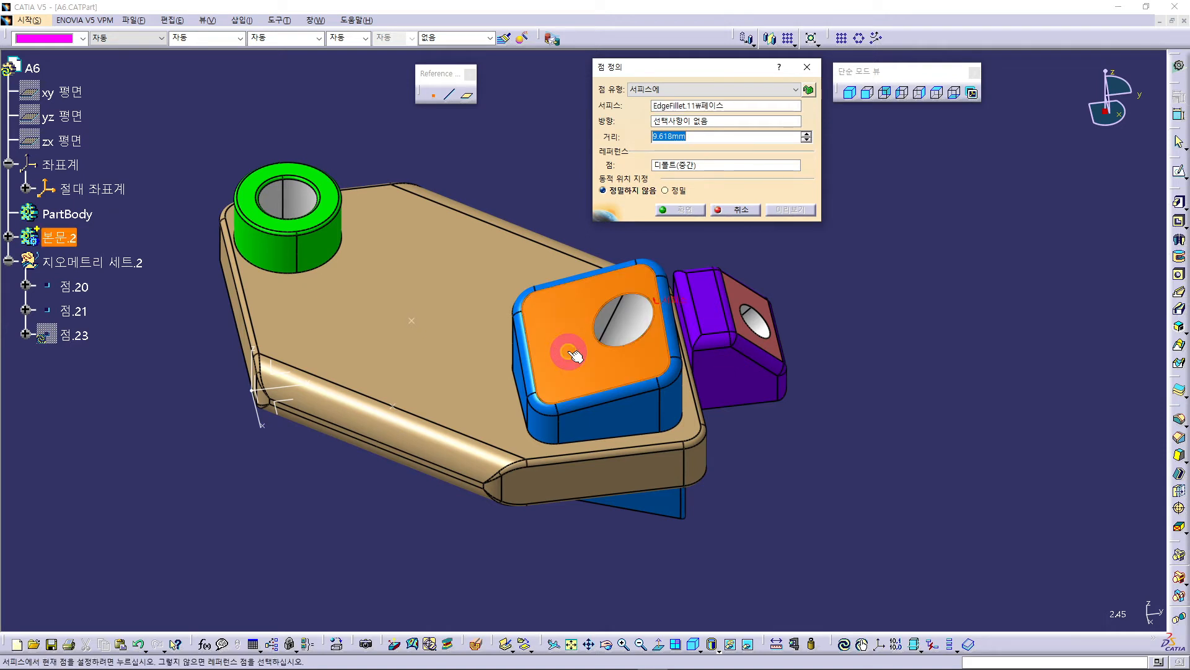
left_click_drag(572, 359, 583, 260)
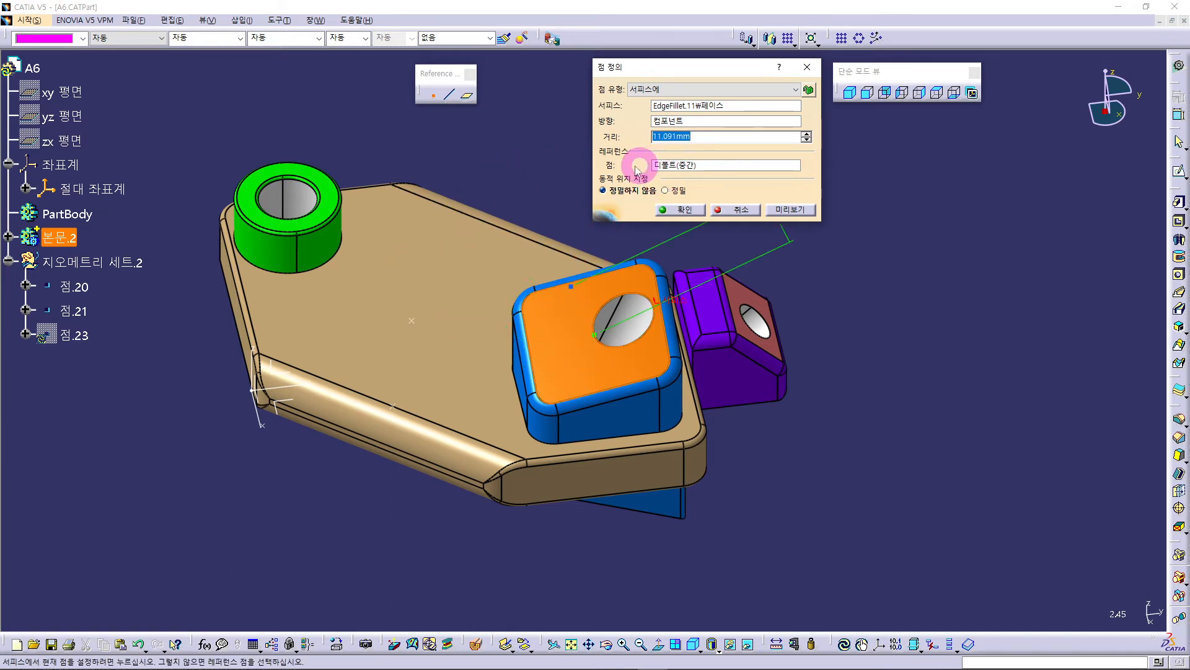
Create a reference point at ratio 0.5 along the magenta face's edge nearest the green boss for the on-surface point
left_click(680, 166)
right_click(681, 168)
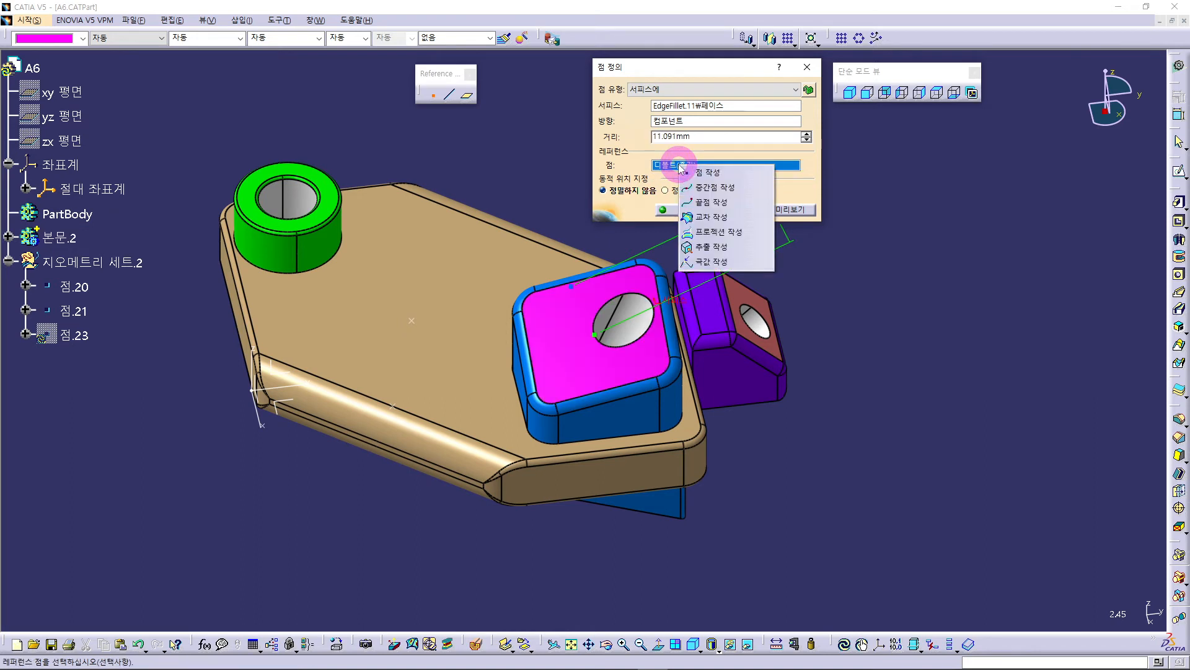
left_click(702, 173)
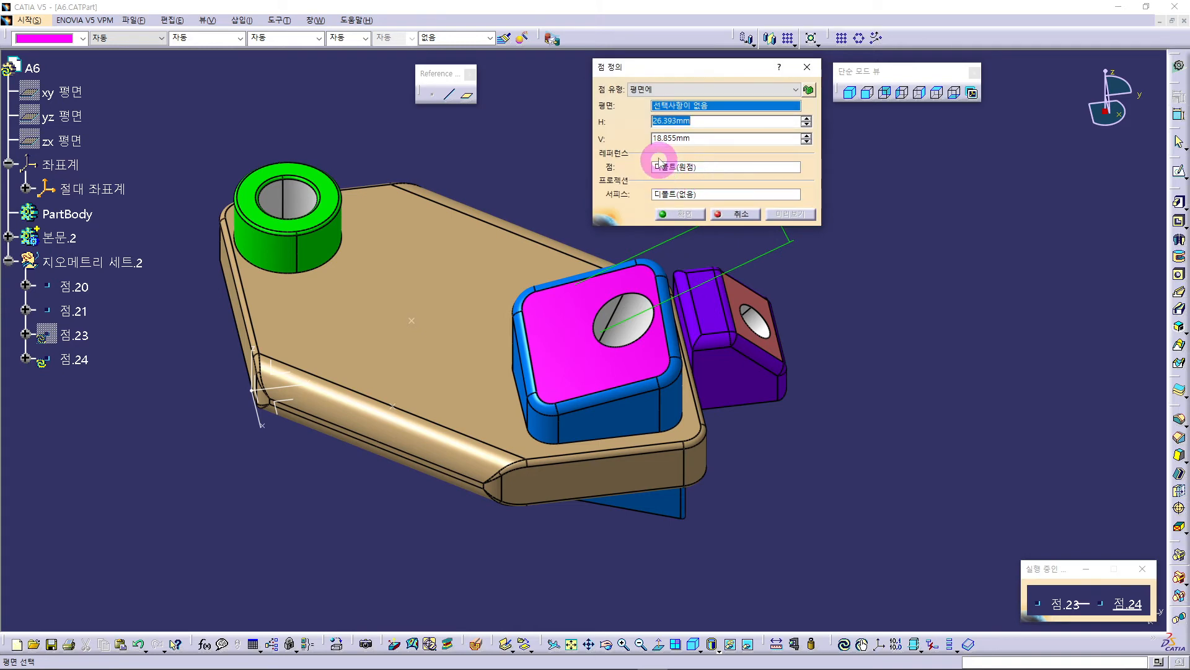
left_click(670, 89)
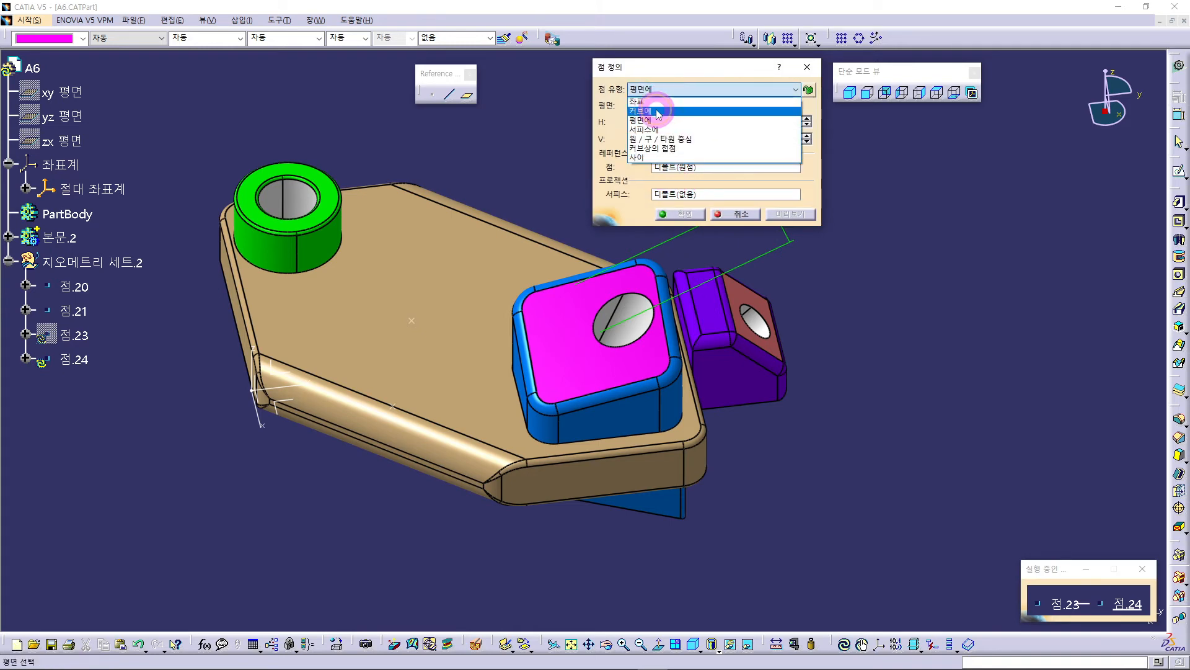
left_click(657, 112)
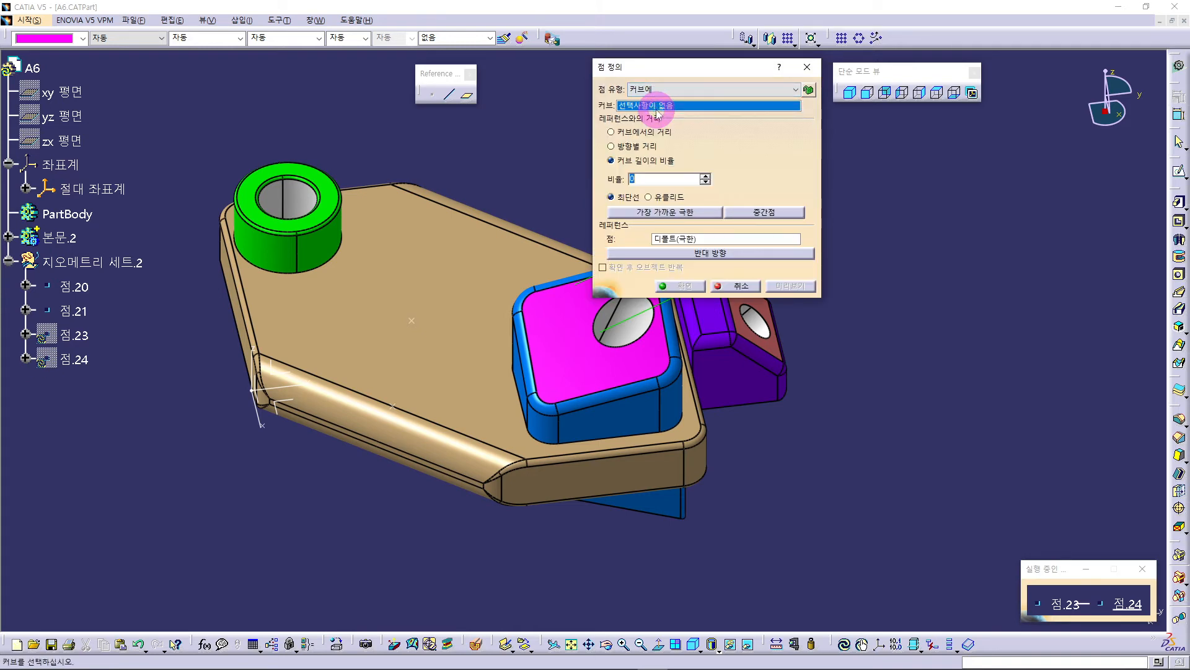
left_click(530, 348)
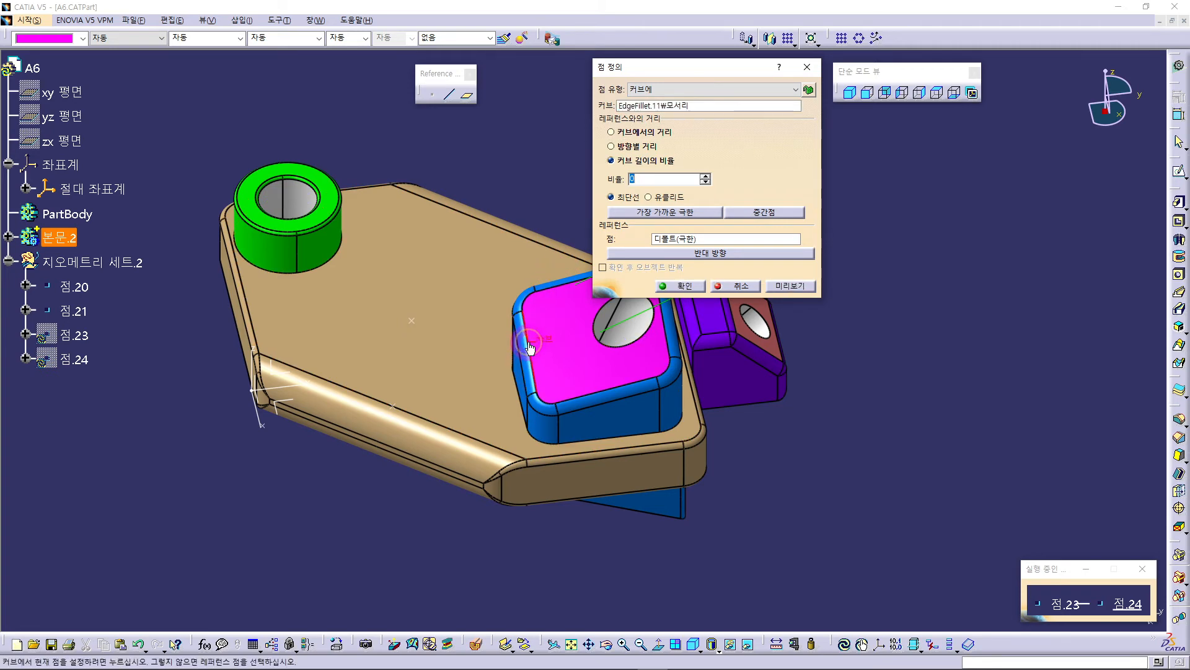
left_click(547, 361)
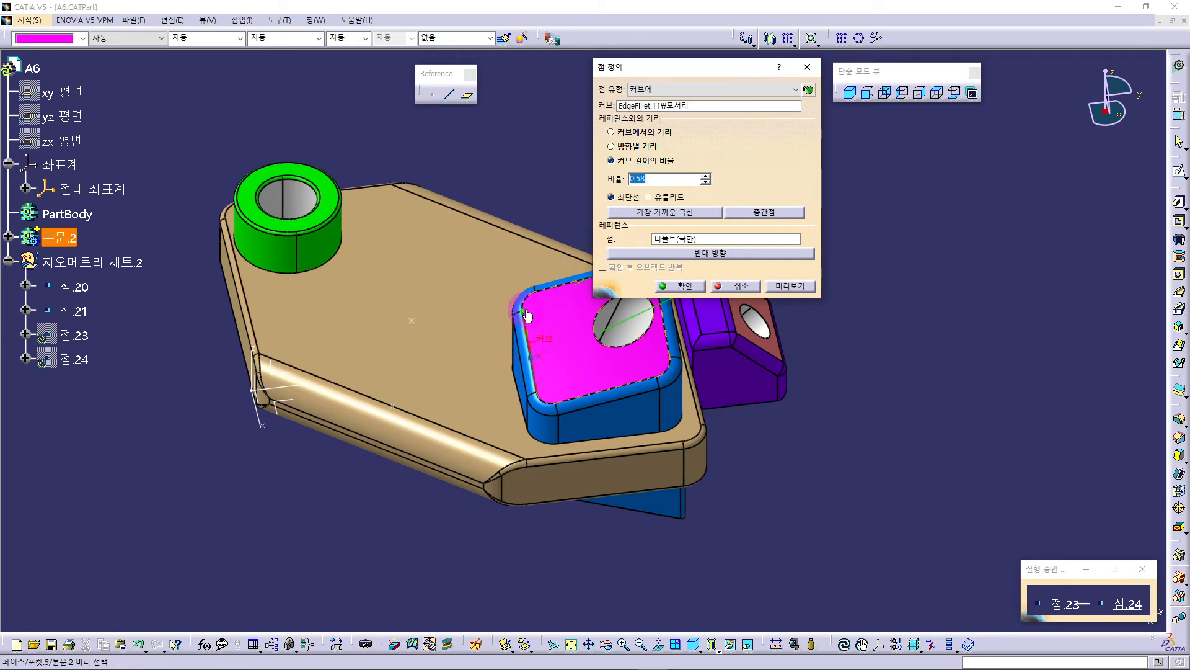
left_click(763, 212)
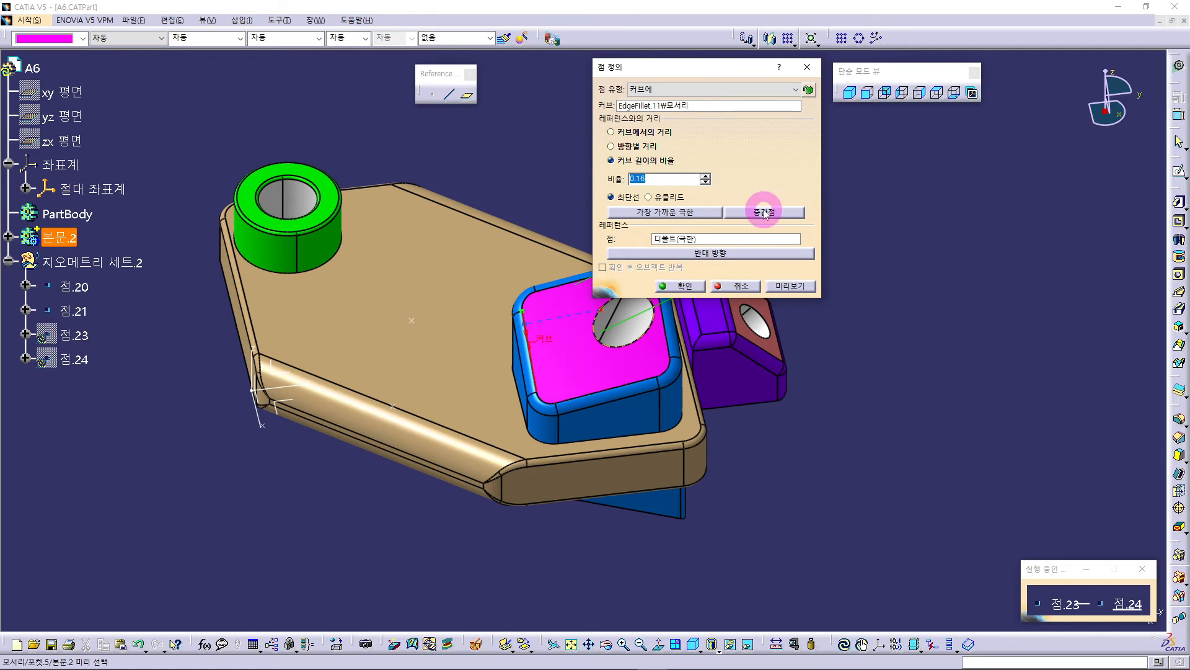
left_click(765, 213)
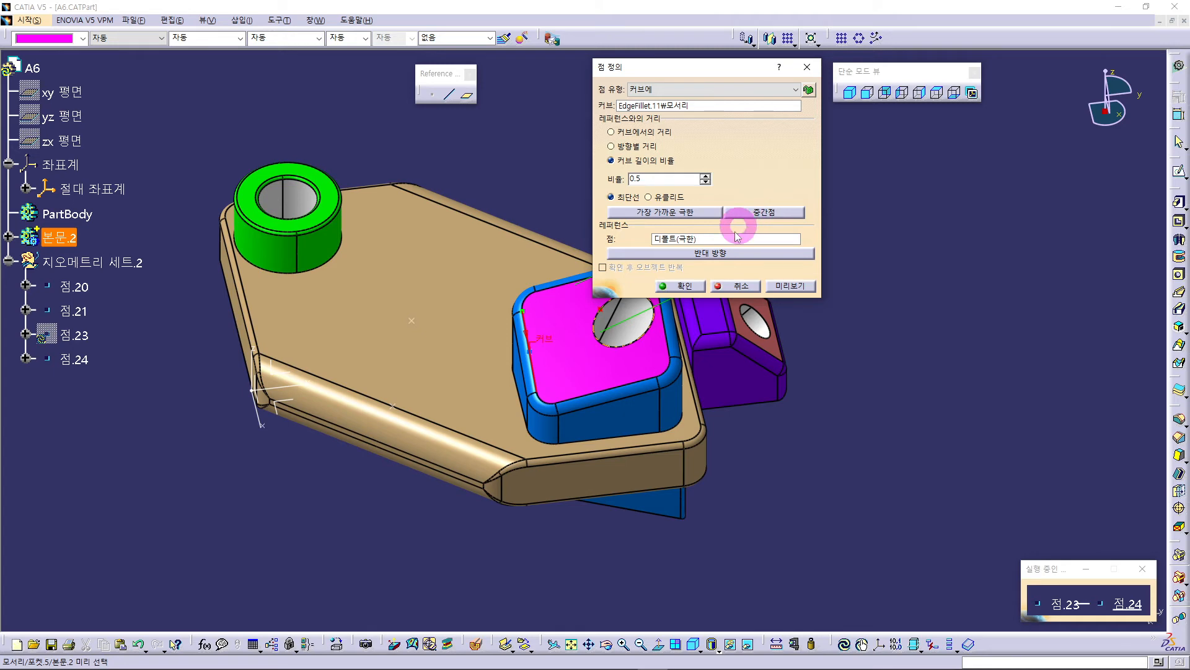
Try positions on the magenta face, then create the on-surface point between the hole and the corner nearest the green boss
left_click(636, 373)
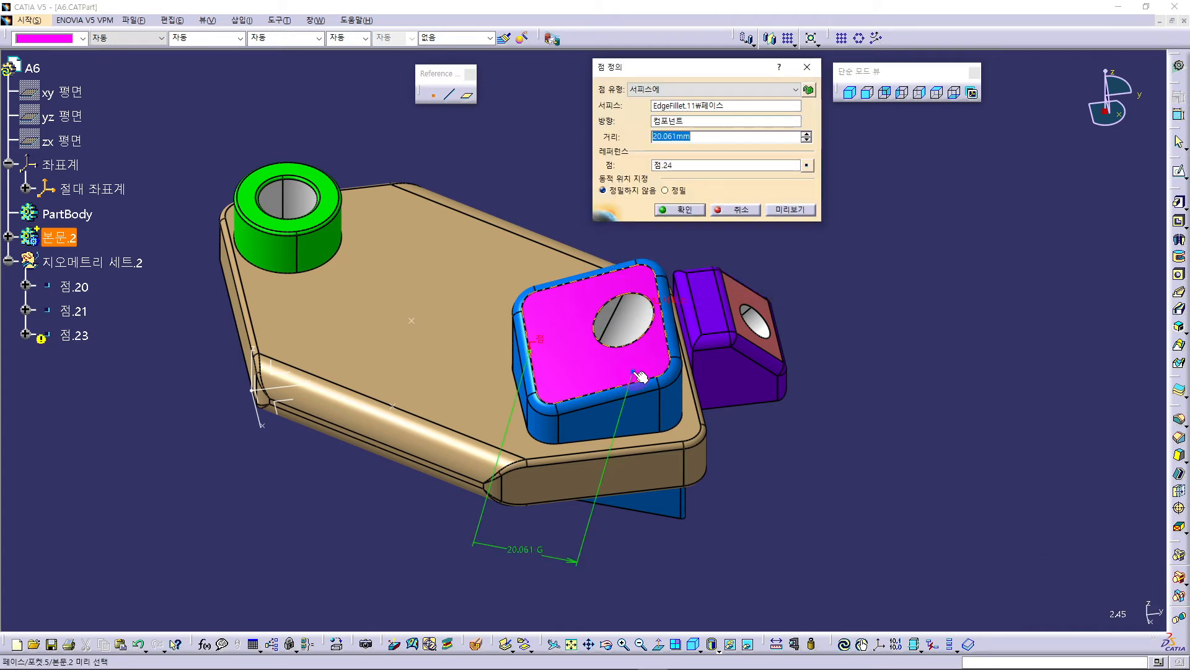
left_click(534, 357)
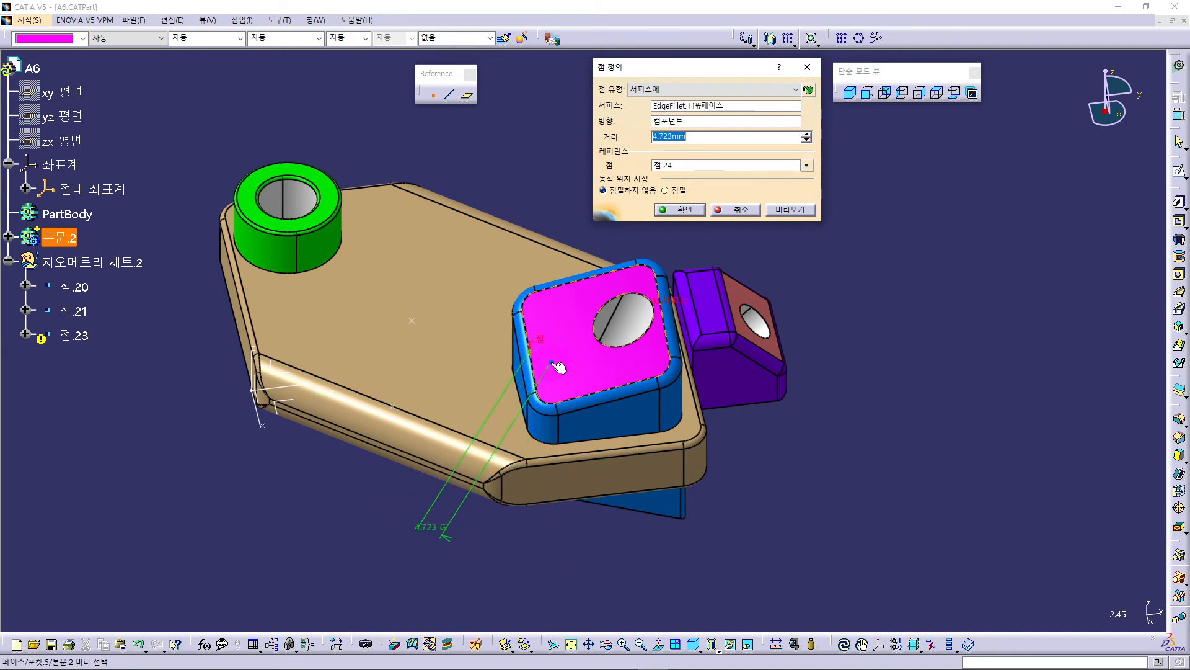
left_click_drag(652, 366, 564, 313)
left_click(690, 211)
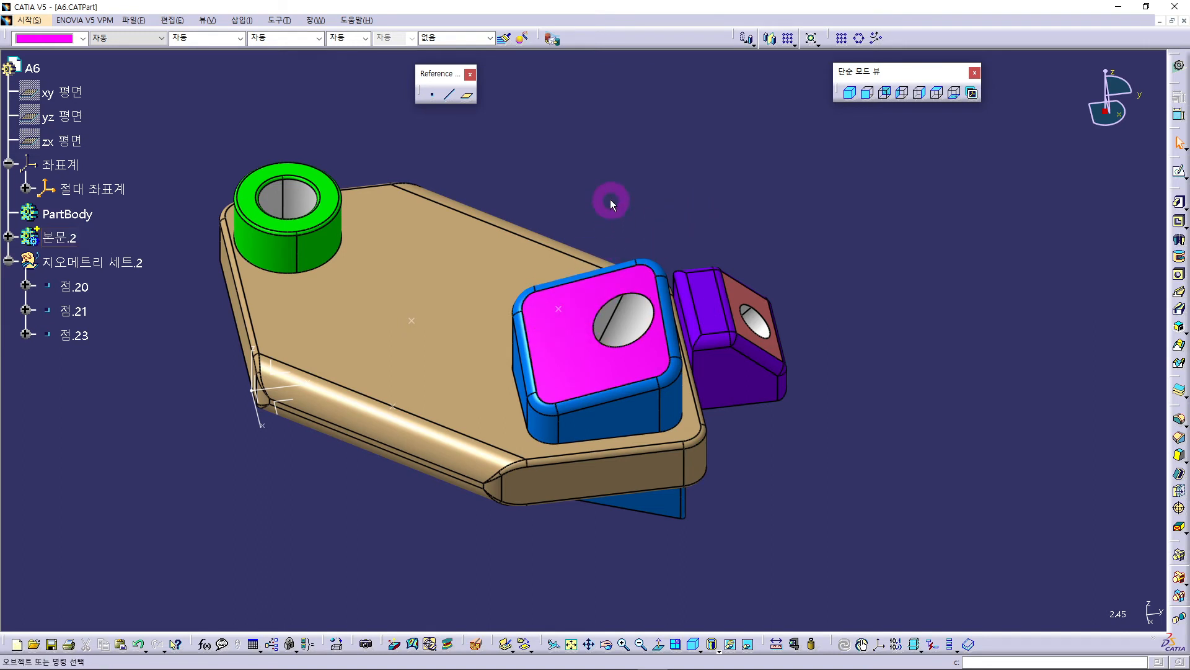
Create a circle-centre point from the hole's edge on the purple block's salmon-coloured face
left_click(432, 96)
left_click(718, 89)
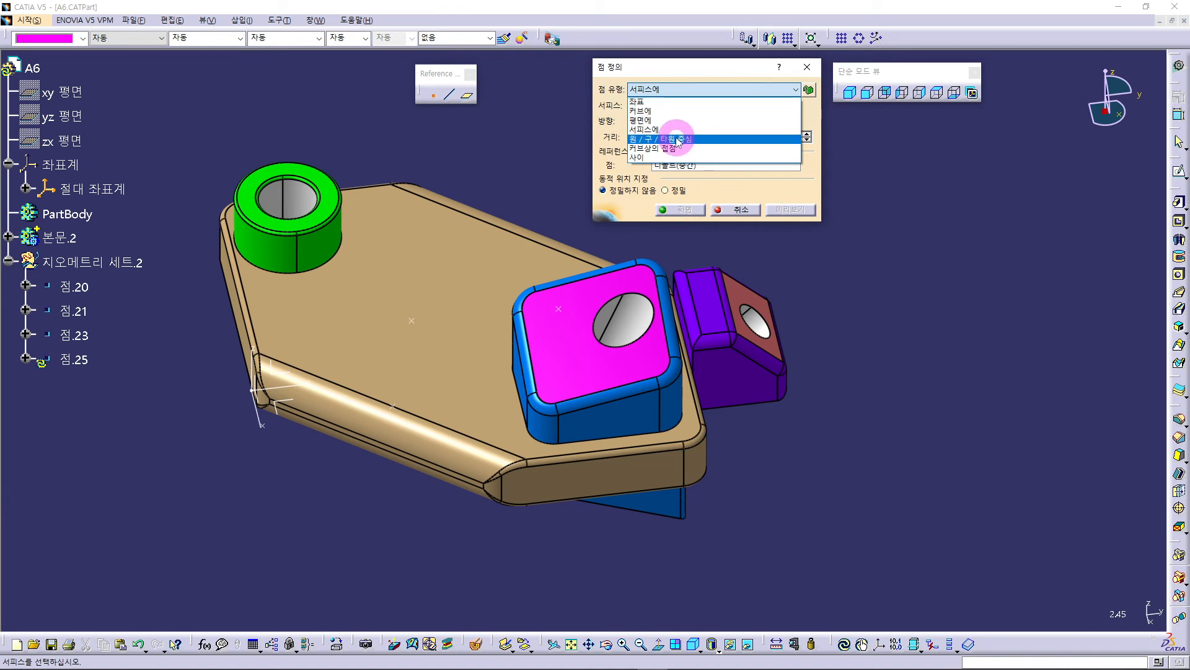
left_click(678, 139)
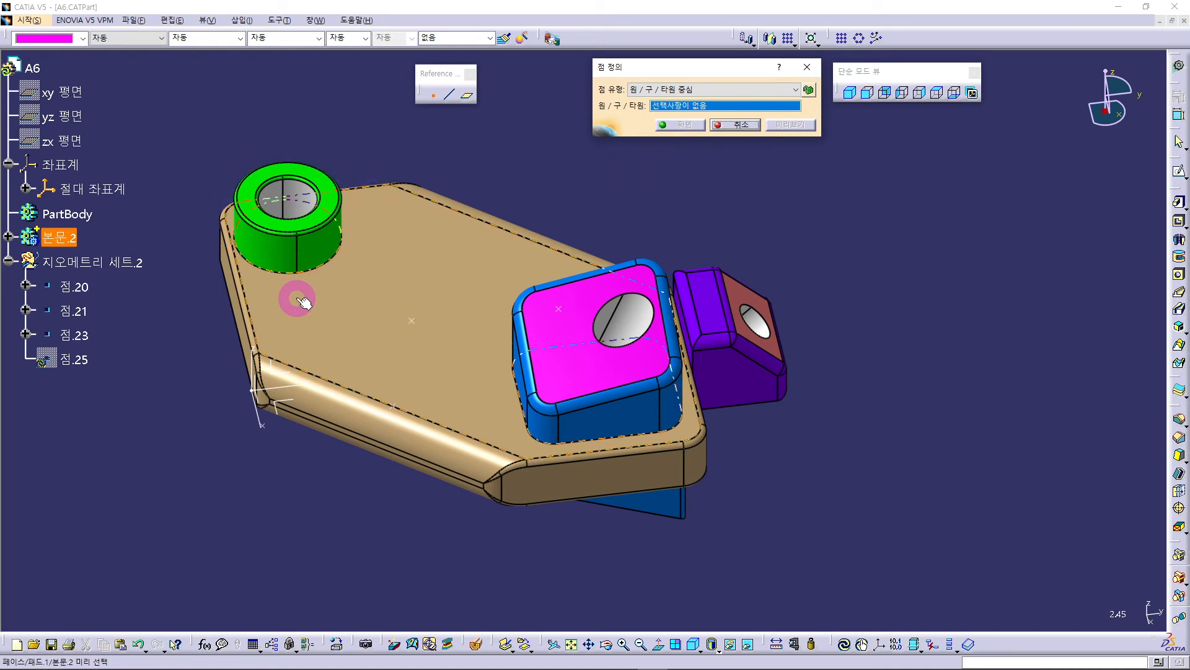
middle_click_drag(770, 313, 579, 314)
middle_click_drag(676, 343, 626, 308)
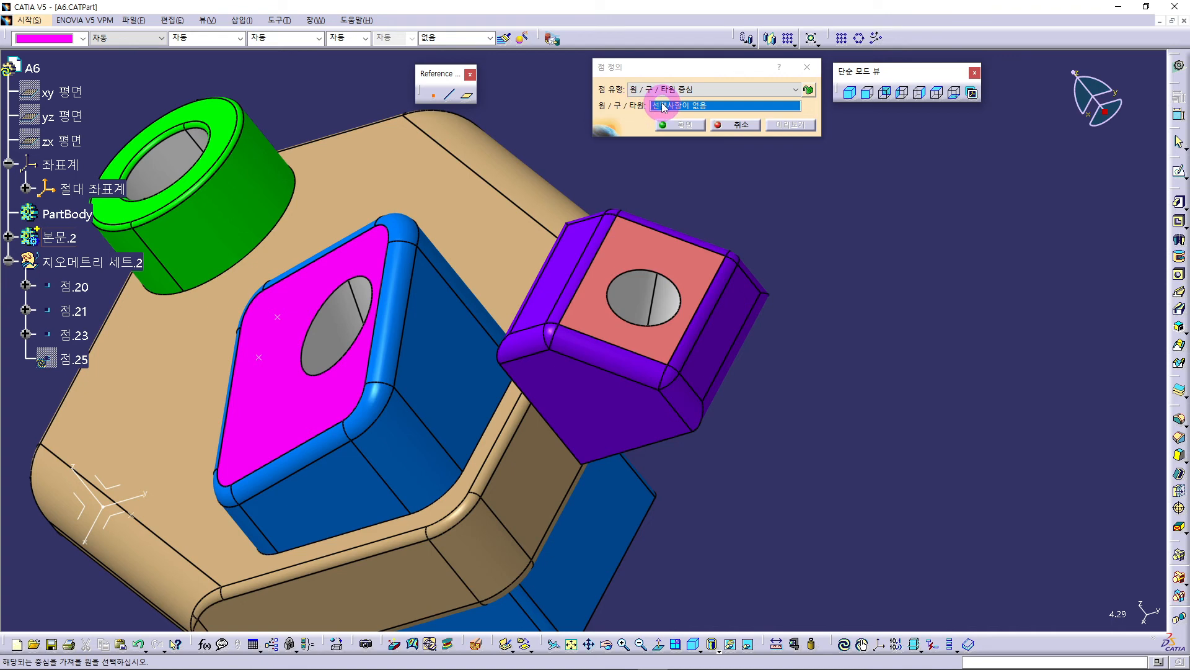
left_click(679, 284)
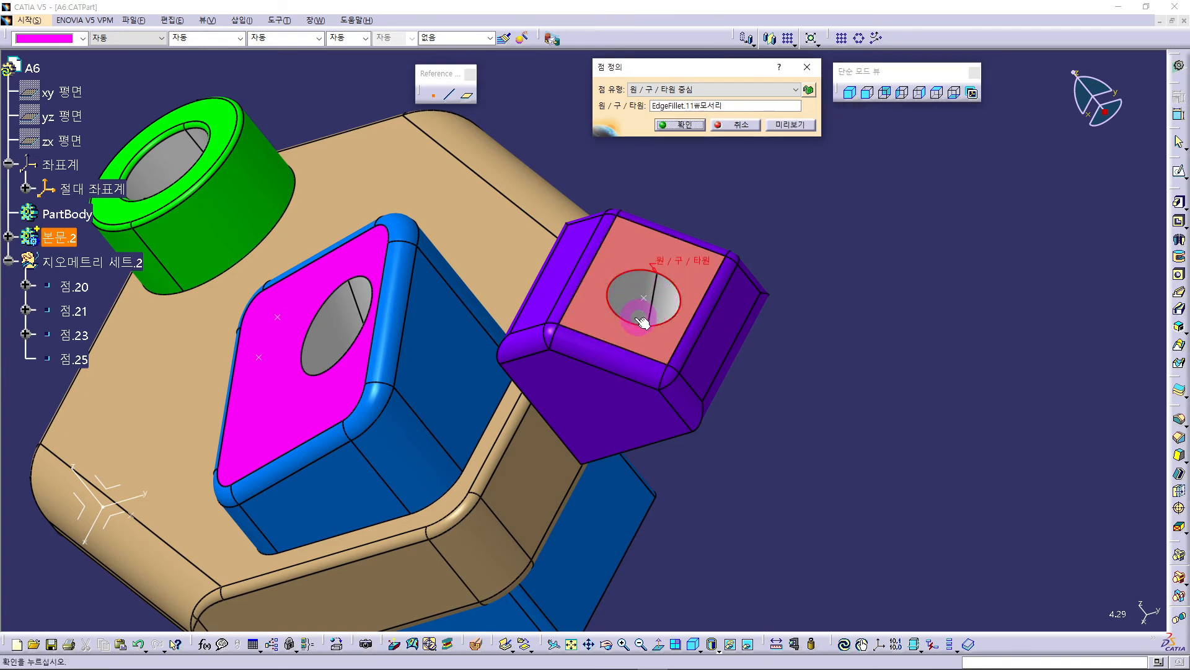
left_click(683, 126)
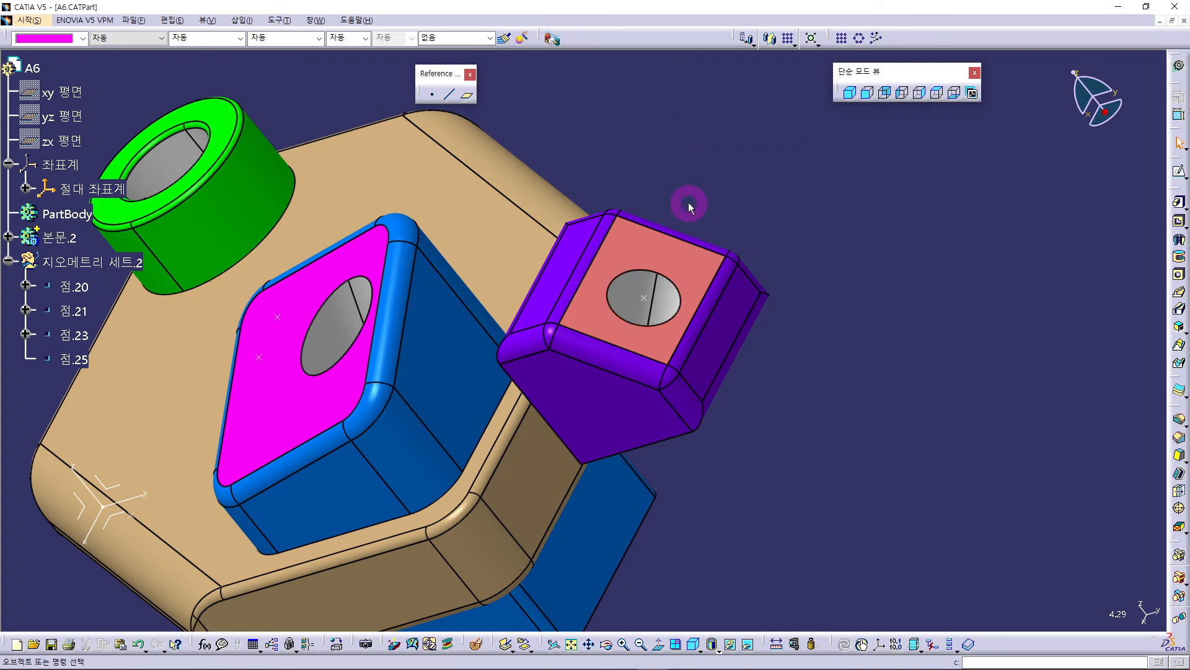
Create a tangent point on the blue block's rounded base corner edge, using the tan plate's long filleted top edge as the direction
left_click(432, 94)
left_click(657, 89)
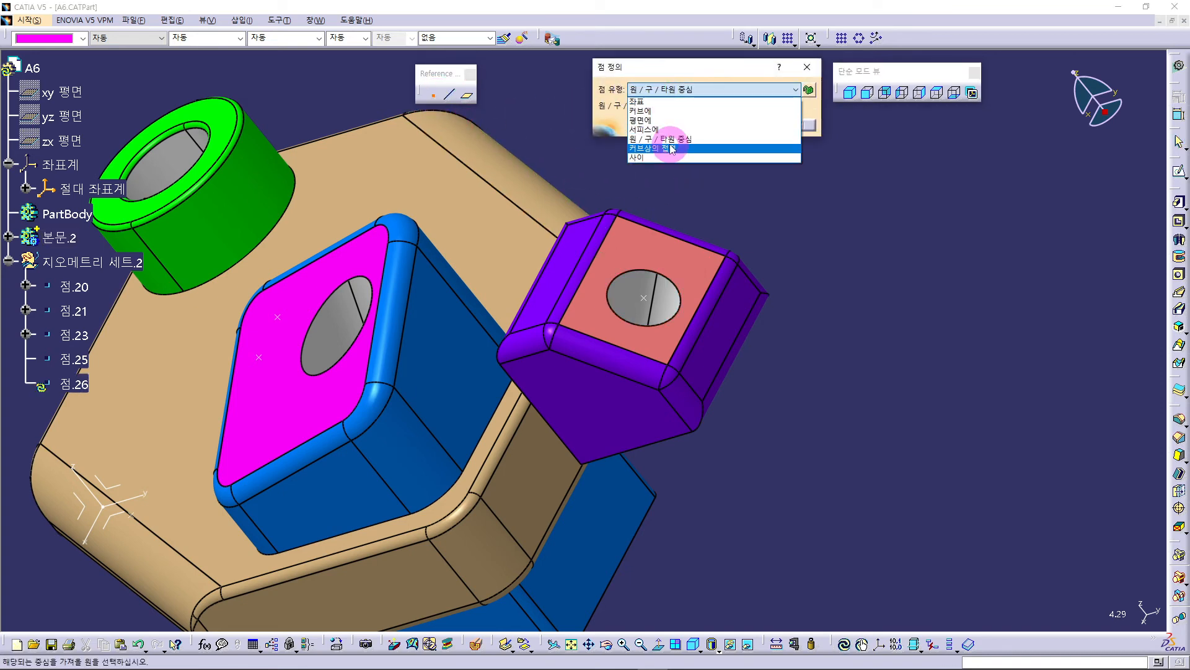
left_click(670, 150)
middle_click_drag(473, 299, 686, 298)
middle_click_drag(443, 374, 575, 366)
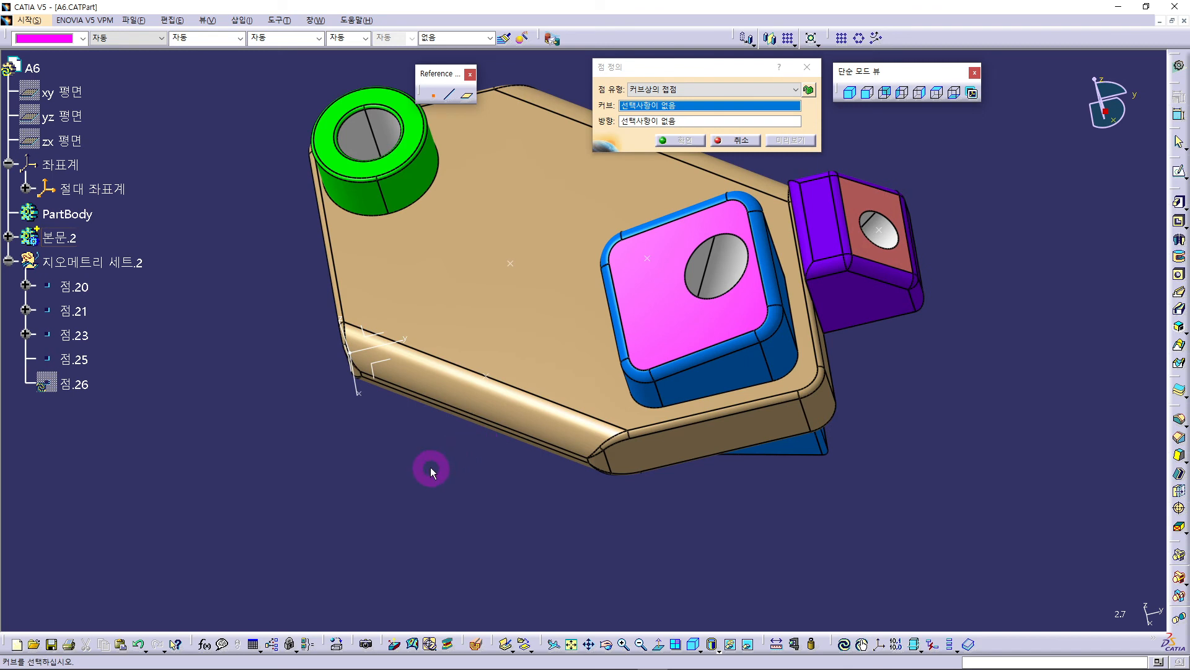
middle_click_drag(435, 234, 446, 295)
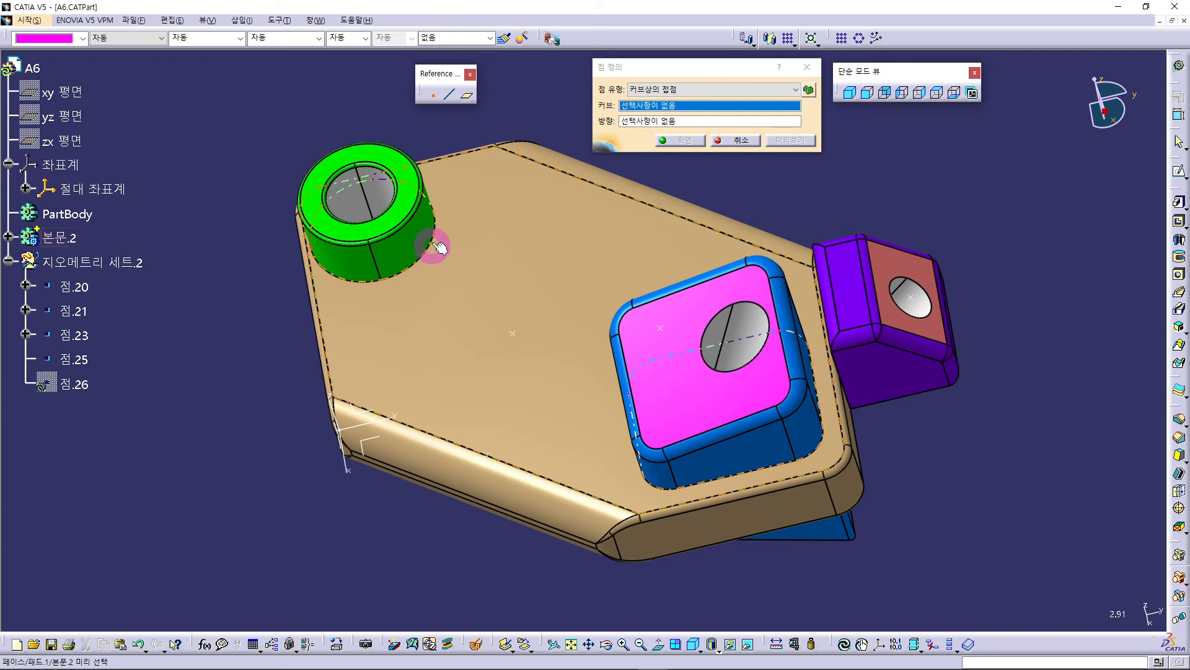
middle_click_drag(494, 452, 645, 412)
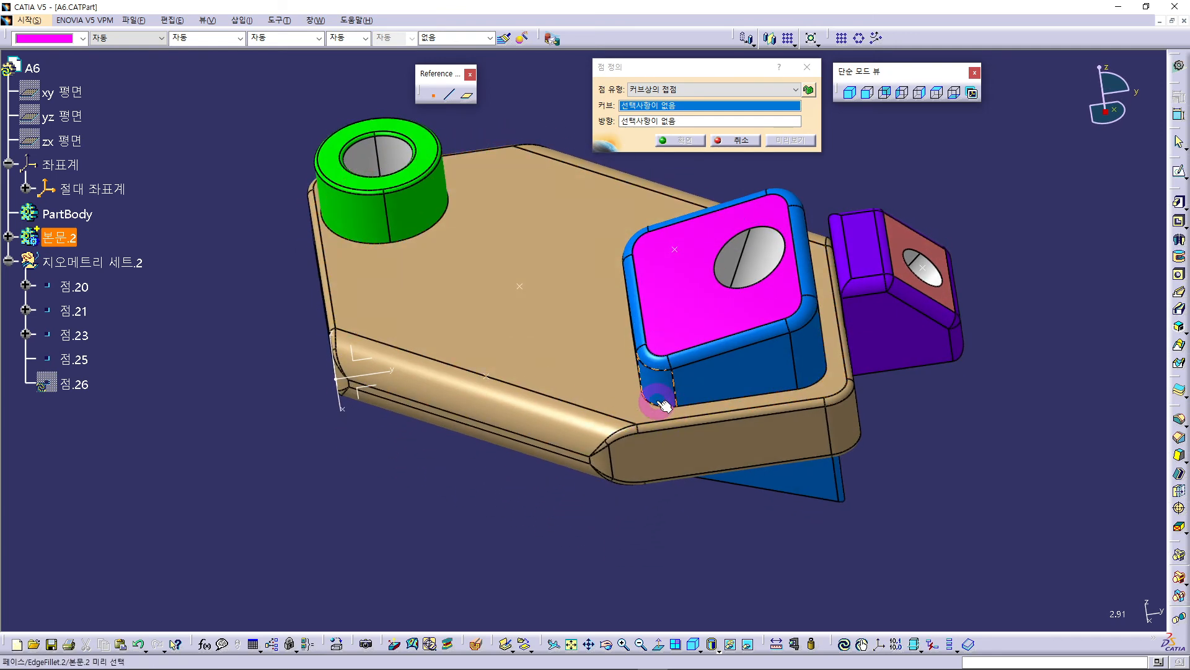
middle_click_drag(610, 465, 574, 367)
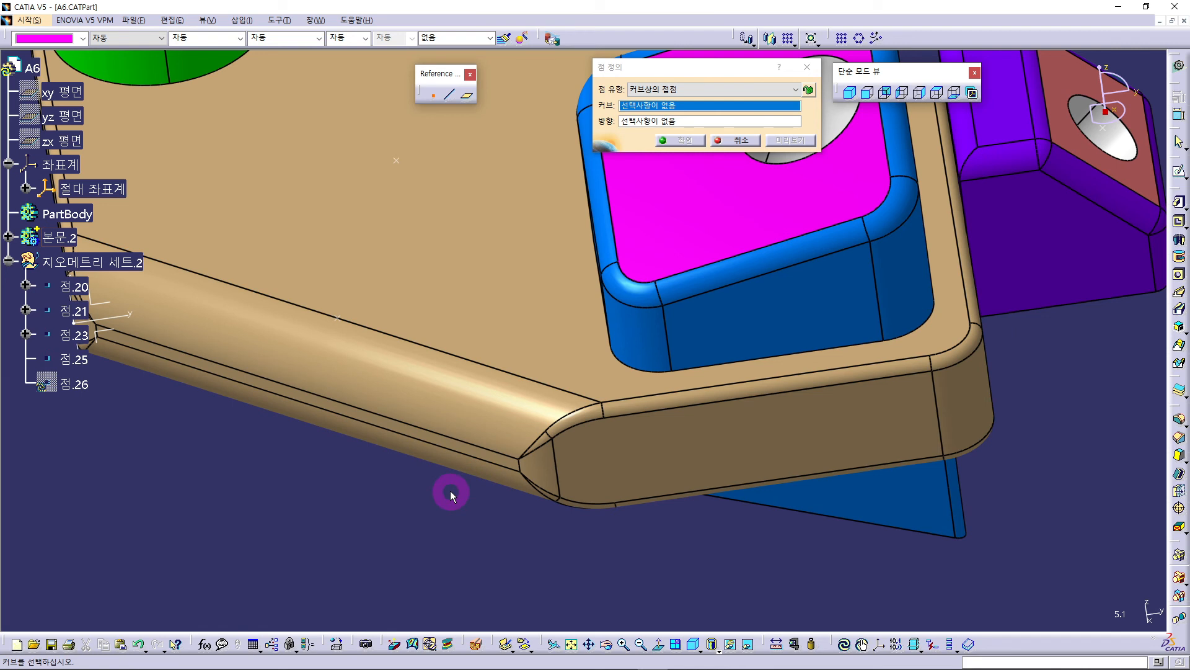
left_click(630, 367)
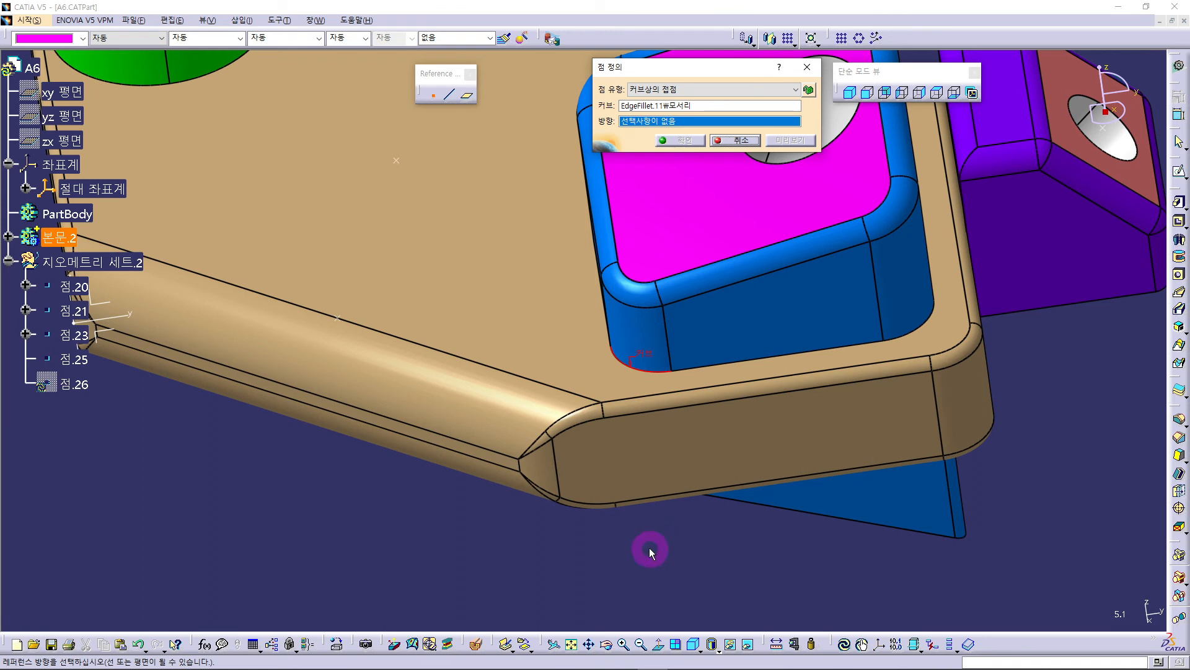
left_click(471, 360)
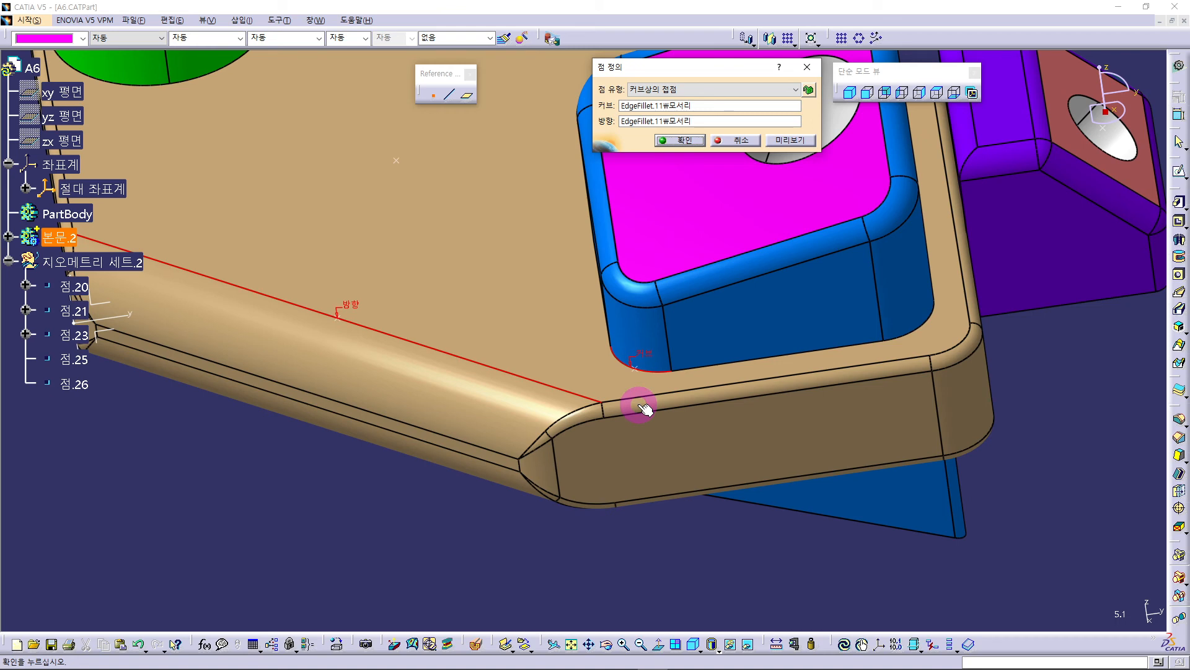
left_click(687, 141)
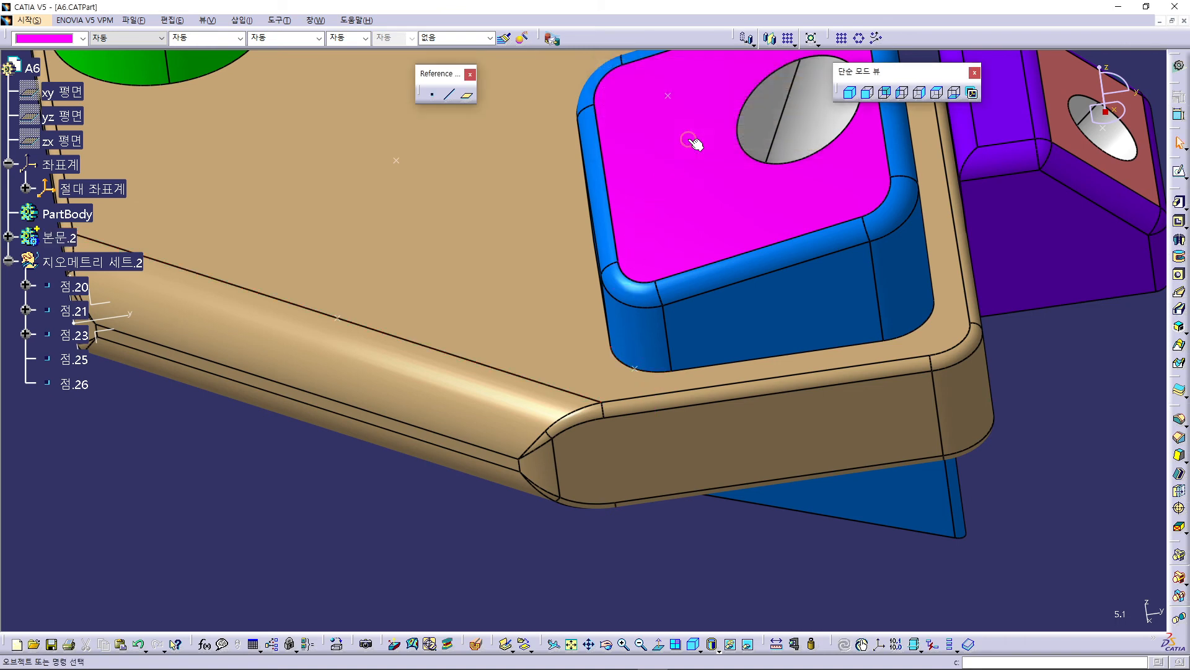
Start a between-type point with the tan plate's top-face vertex beside the axis system as its first point
middle_click_drag(691, 141, 612, 223)
left_click(435, 98)
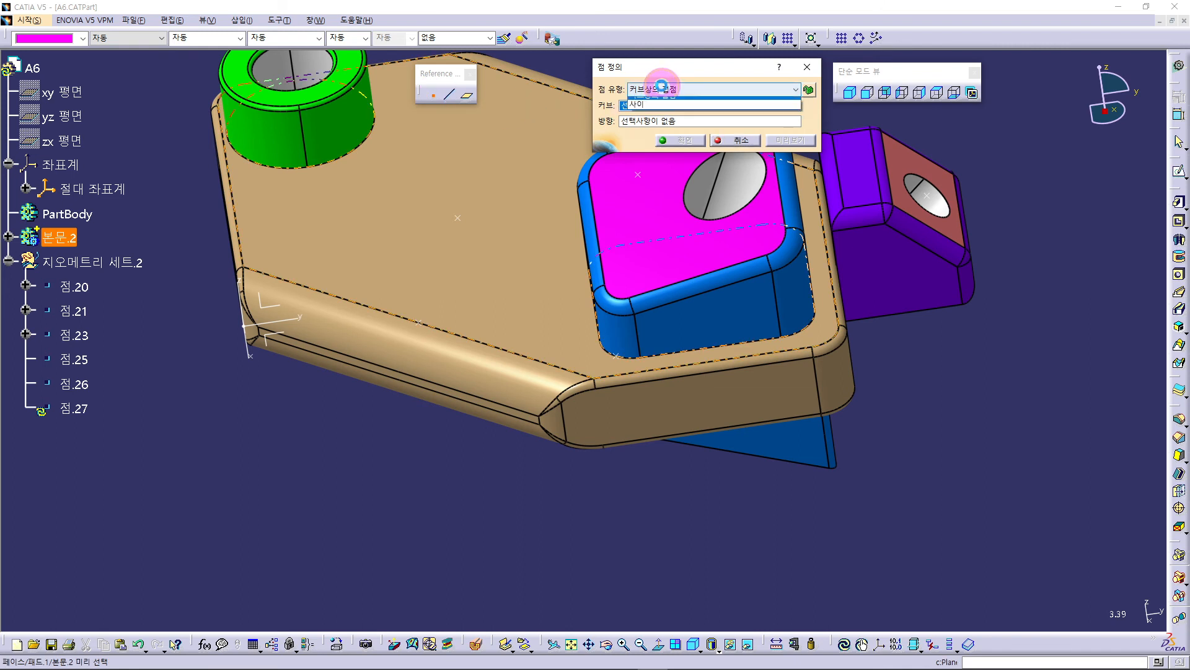
left_click(635, 90)
left_click(637, 156)
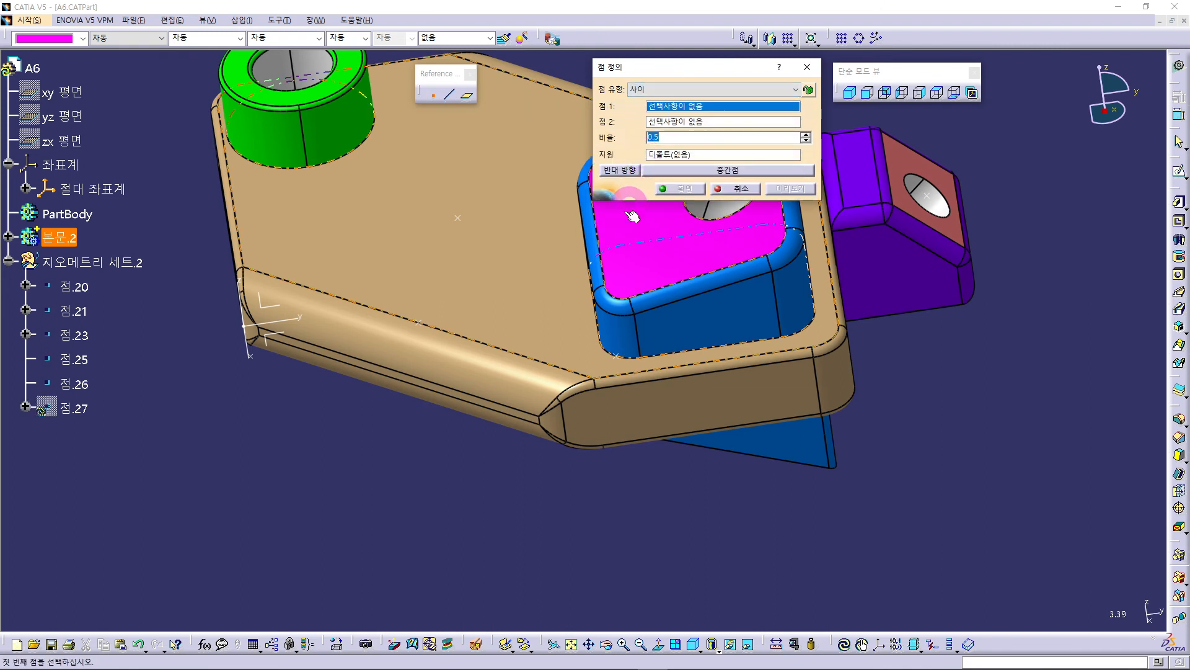
middle_click_drag(532, 277, 351, 537)
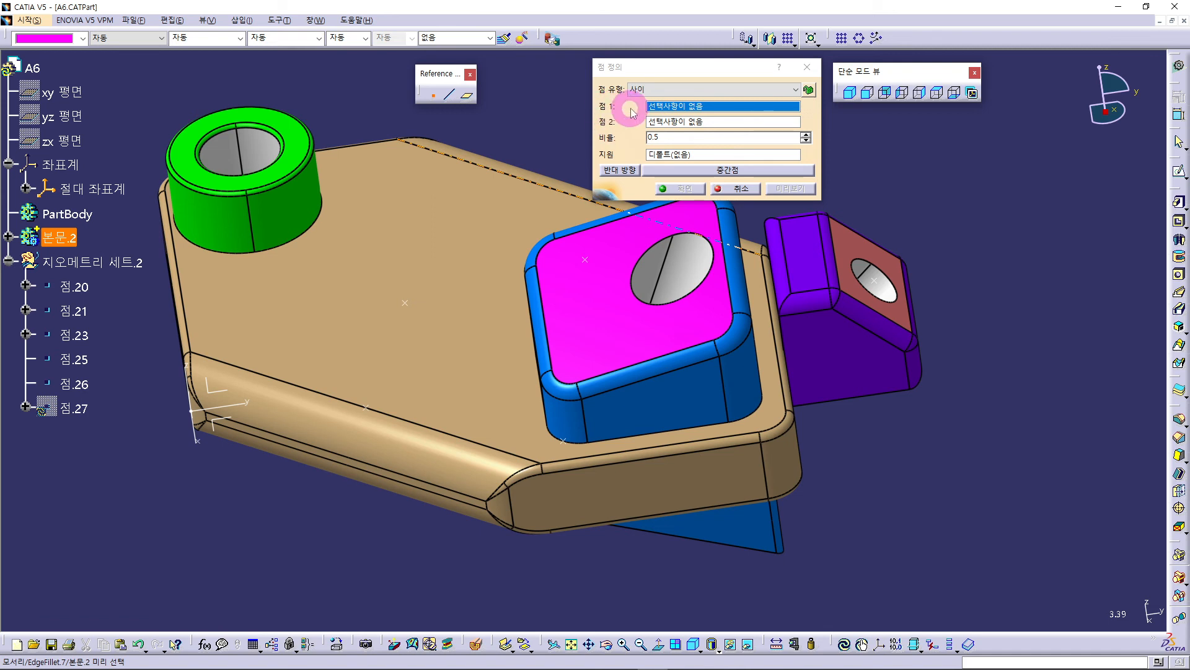
left_click(658, 110)
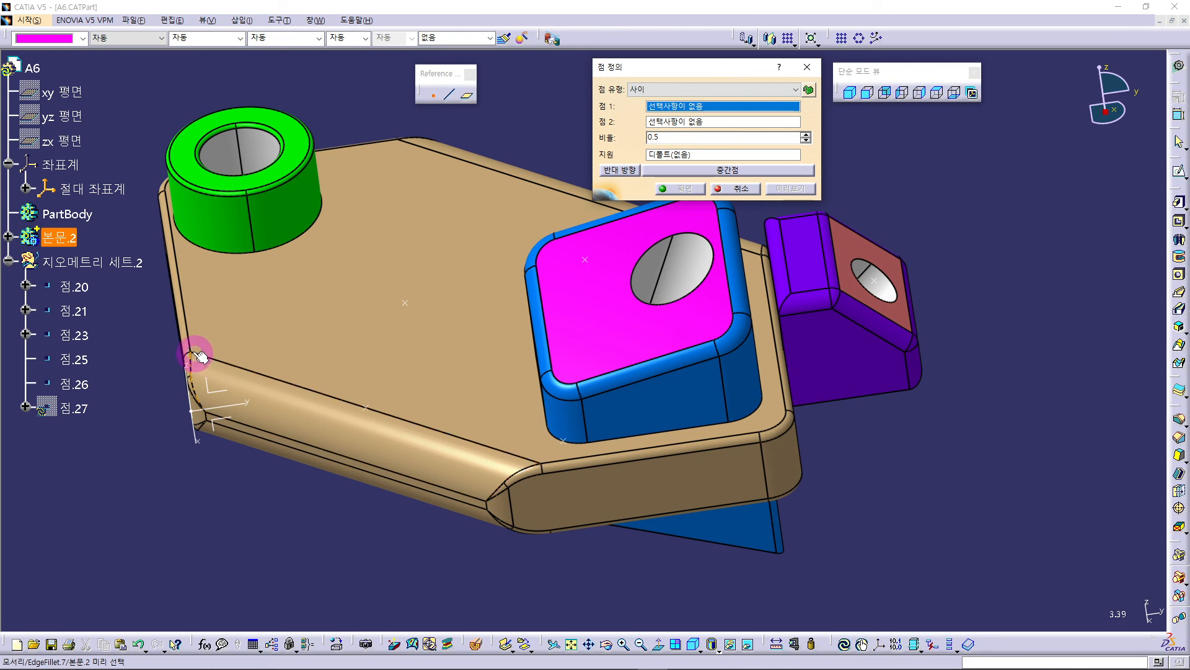
middle_click_drag(188, 355, 331, 320)
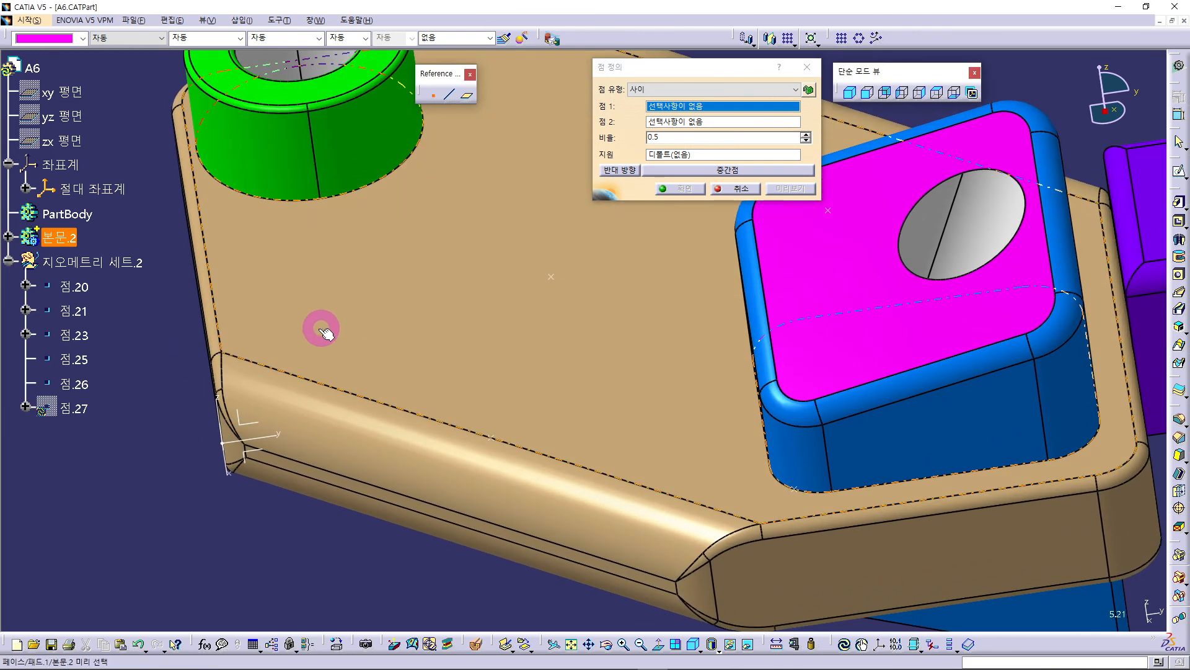
left_click(223, 352)
Select the plate's far top-face vertex behind the green boss as the second point and create the between point at ratio 0.5
middle_click_drag(441, 225, 613, 320)
left_click(669, 121)
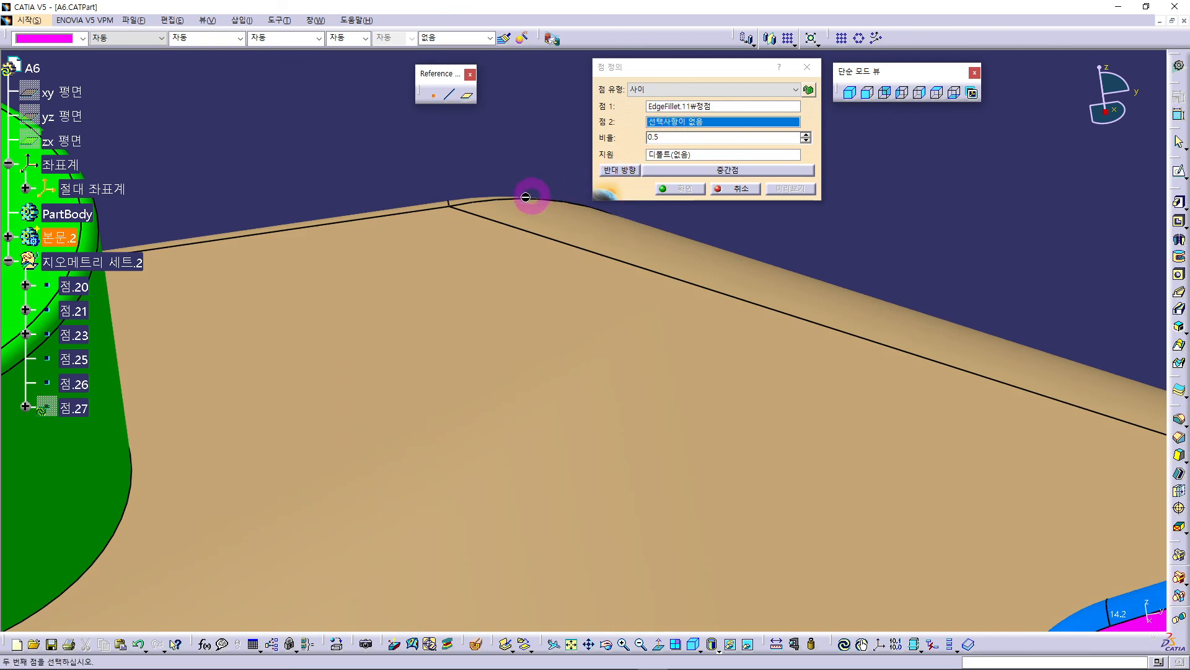
left_click(451, 208)
middle_click_drag(431, 367, 472, 416)
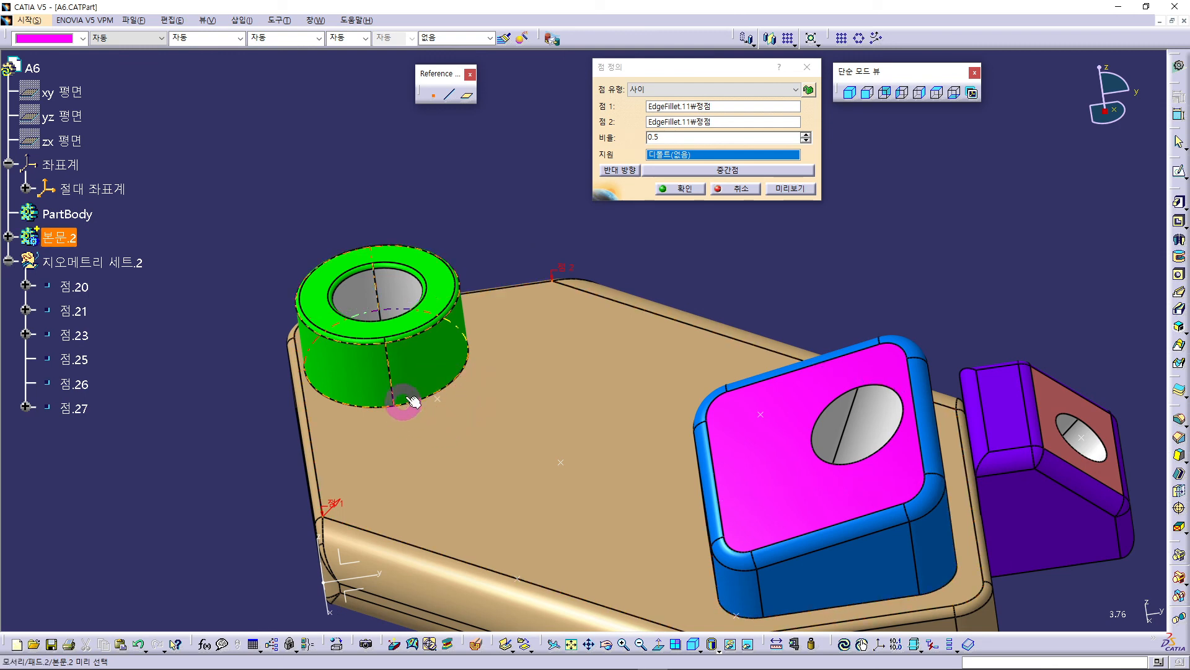
left_click(686, 193)
Start another reference point and open the choice of point types
middle_click_drag(606, 428, 540, 388)
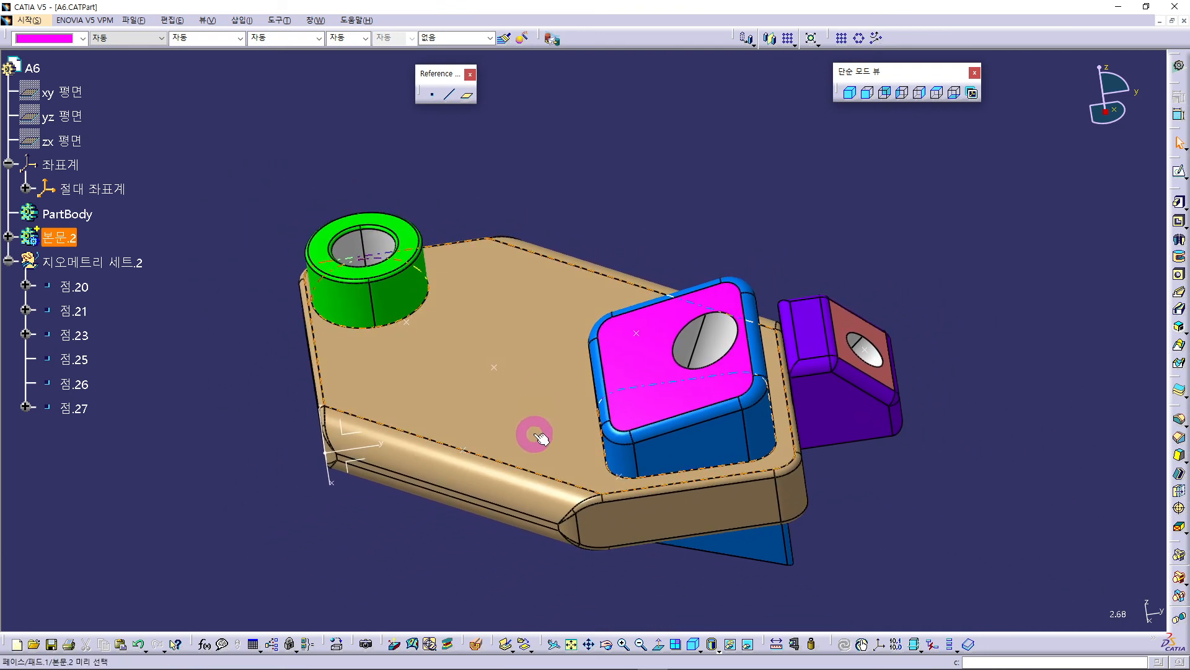
middle_click_drag(541, 439, 492, 398)
left_click(430, 95)
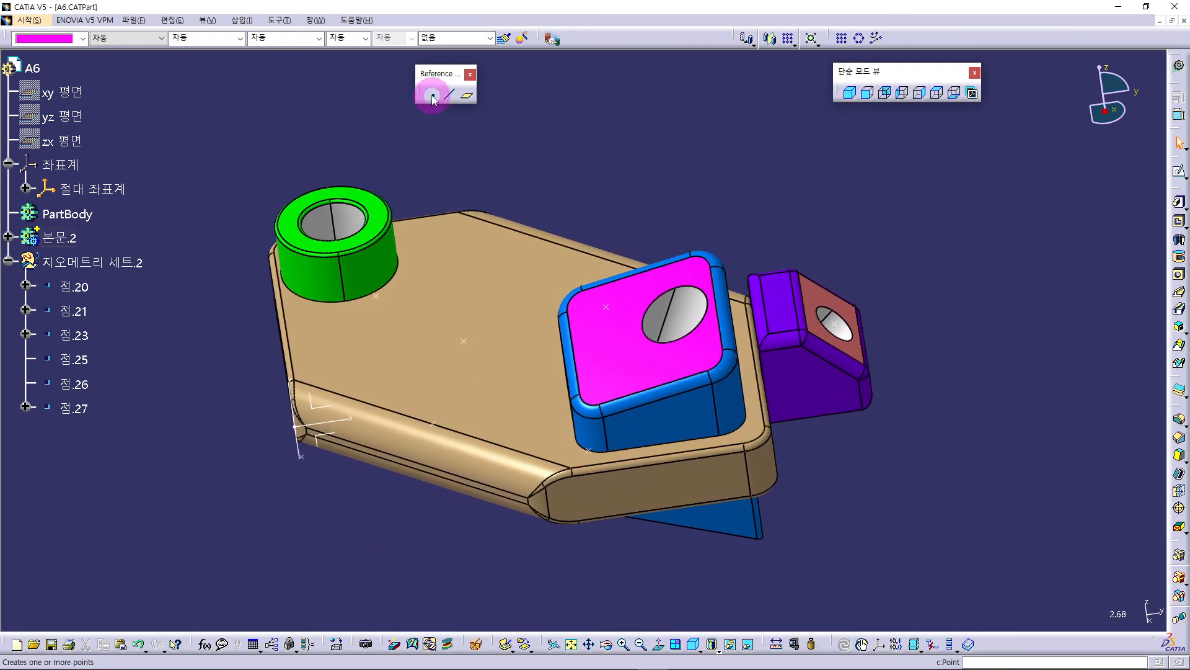
left_click(682, 90)
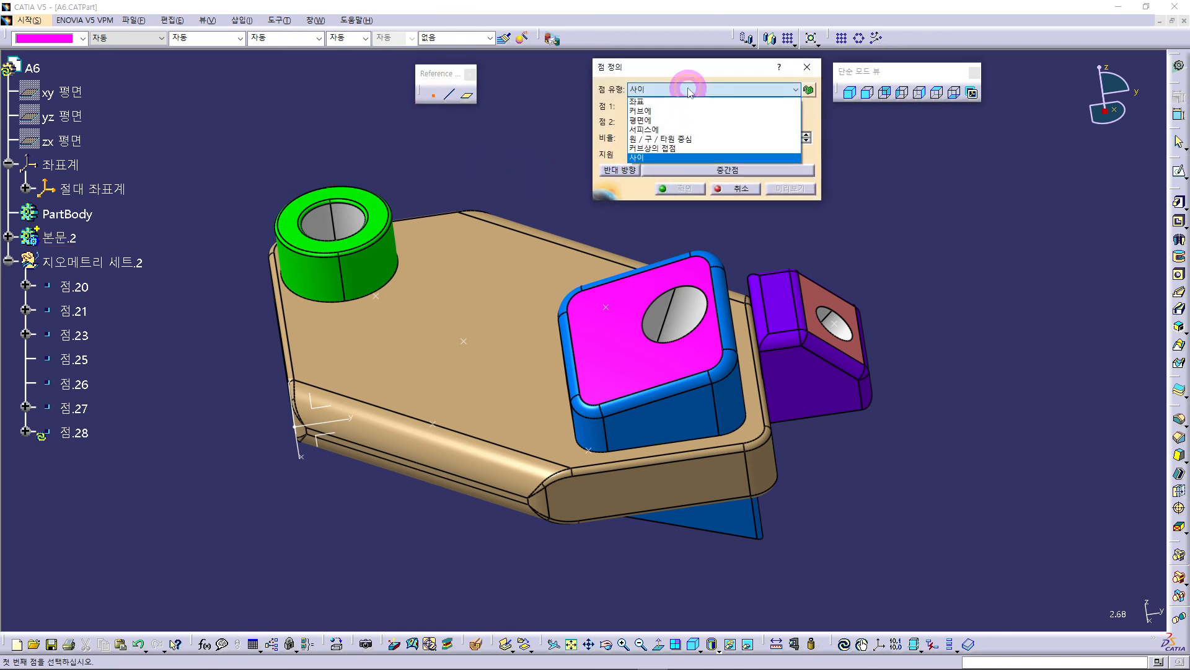